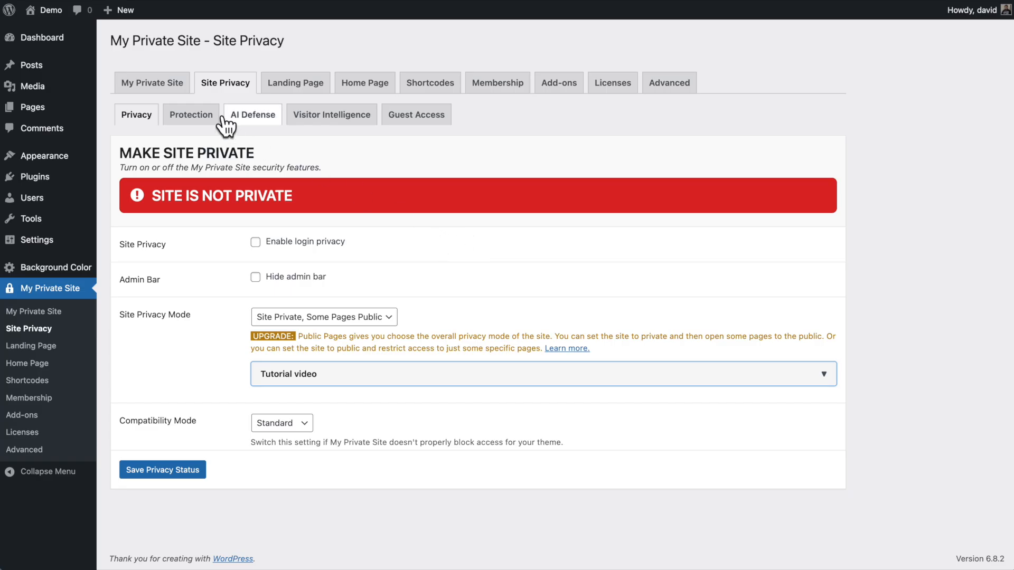
- Open the AI Defense settings of My Private Site, and view a freshly reloaded demo.local/robots.txt in the Safari window
click(250, 115)
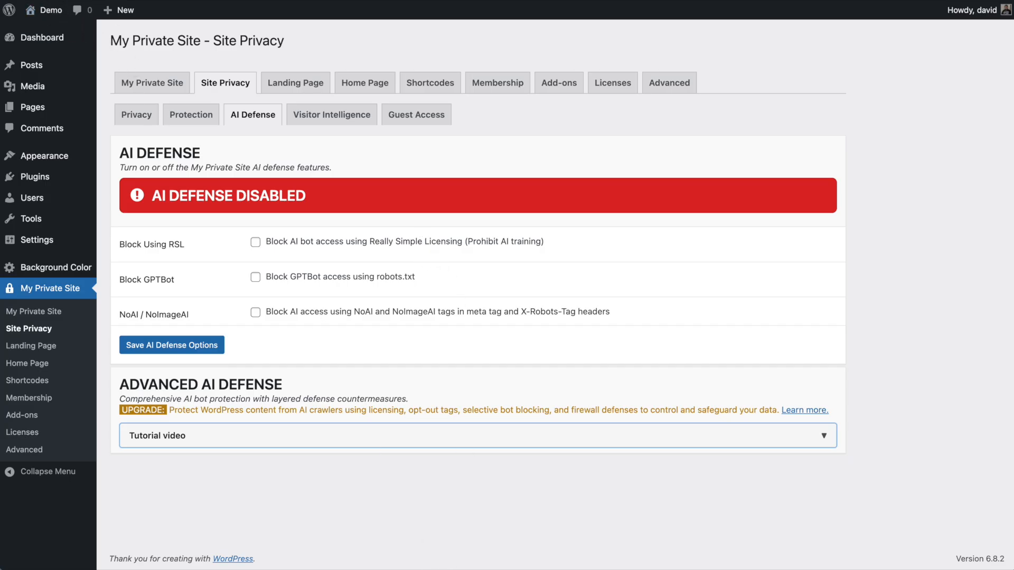
right_click(394, 569)
click(392, 494)
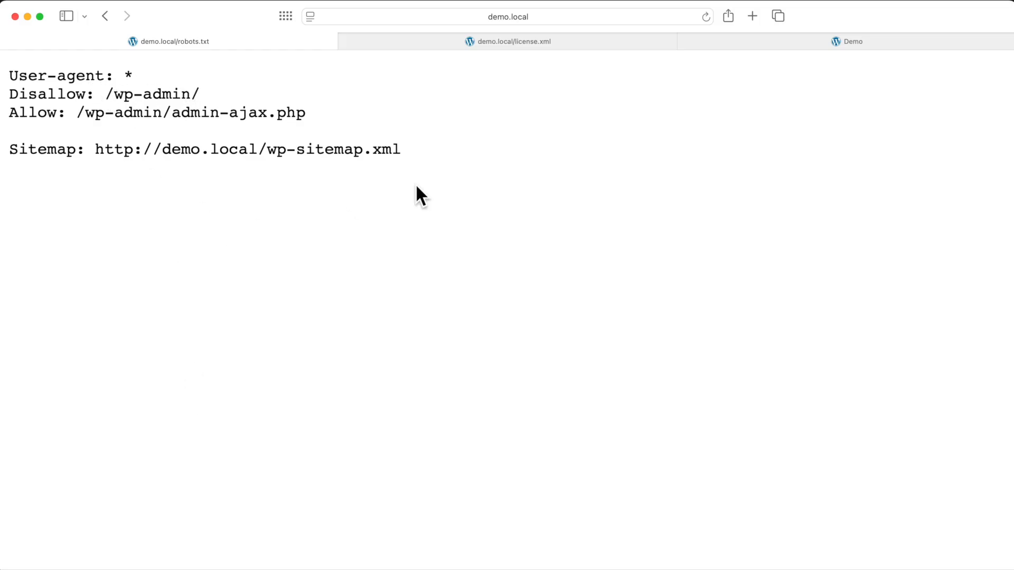
click(704, 17)
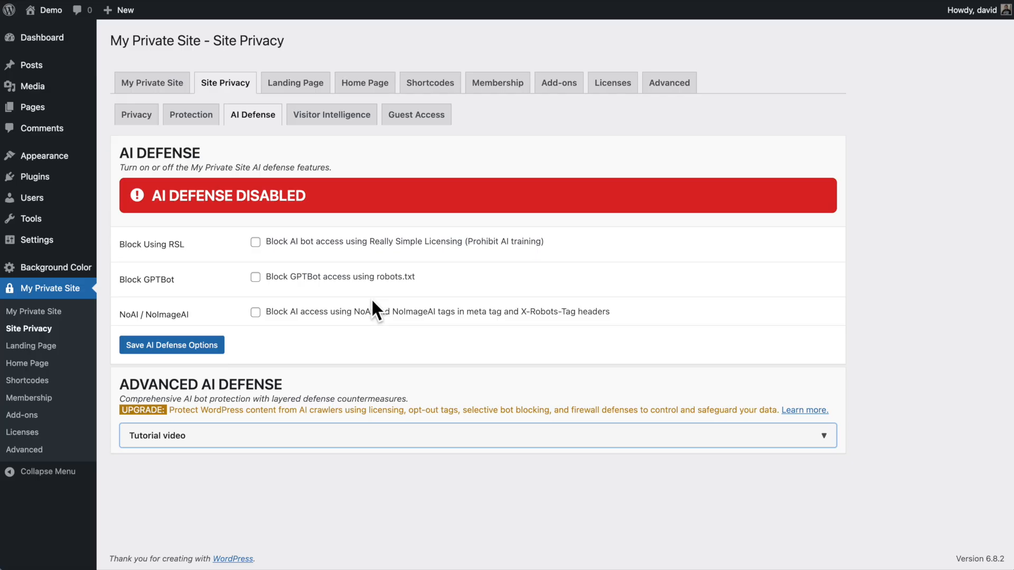
- Enable and save the option to block GPTBot access using robots.txt, and check the reloaded demo.local/robots.txt in Safari
click(255, 277)
click(197, 349)
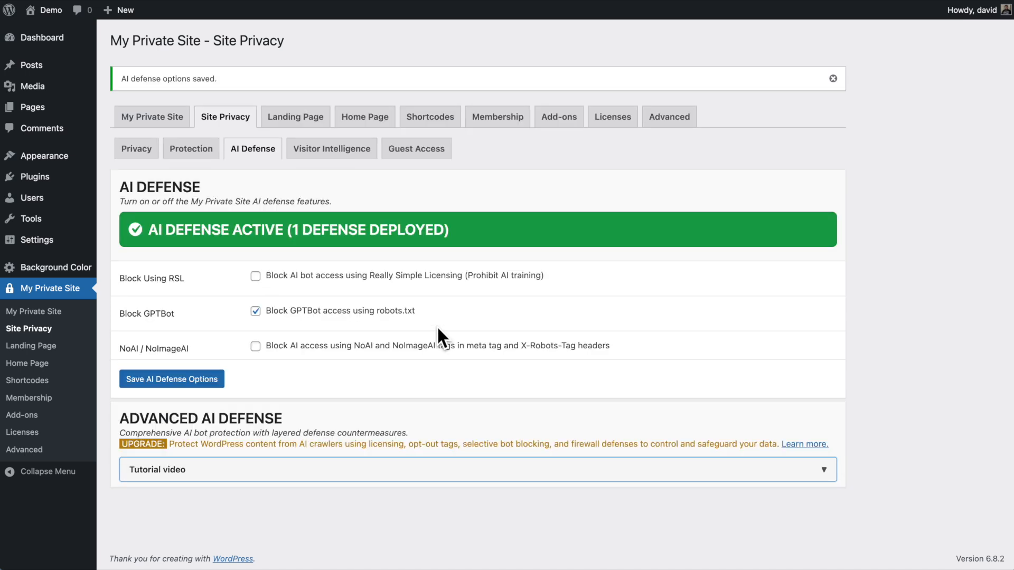
right_click(395, 569)
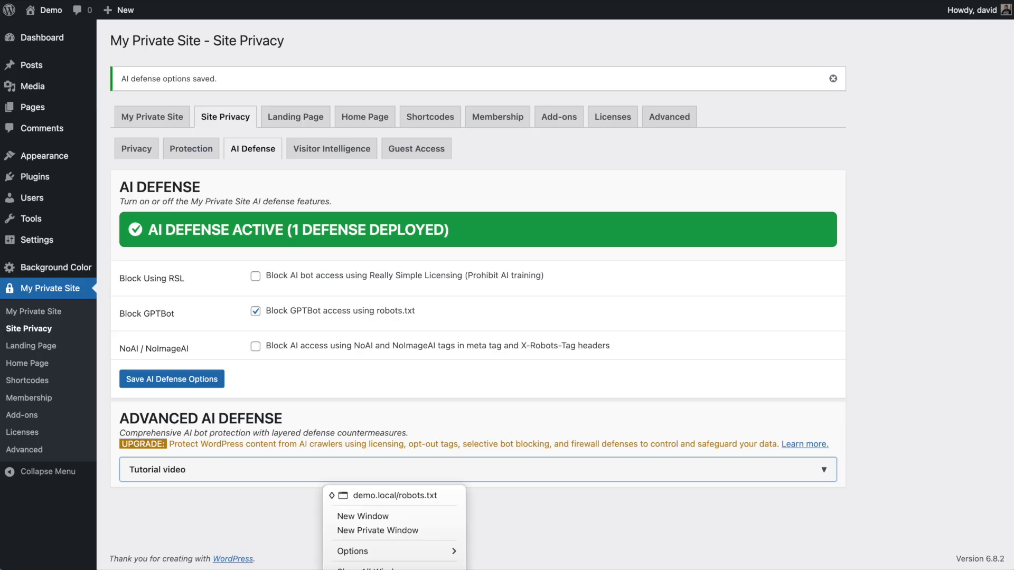
click(376, 495)
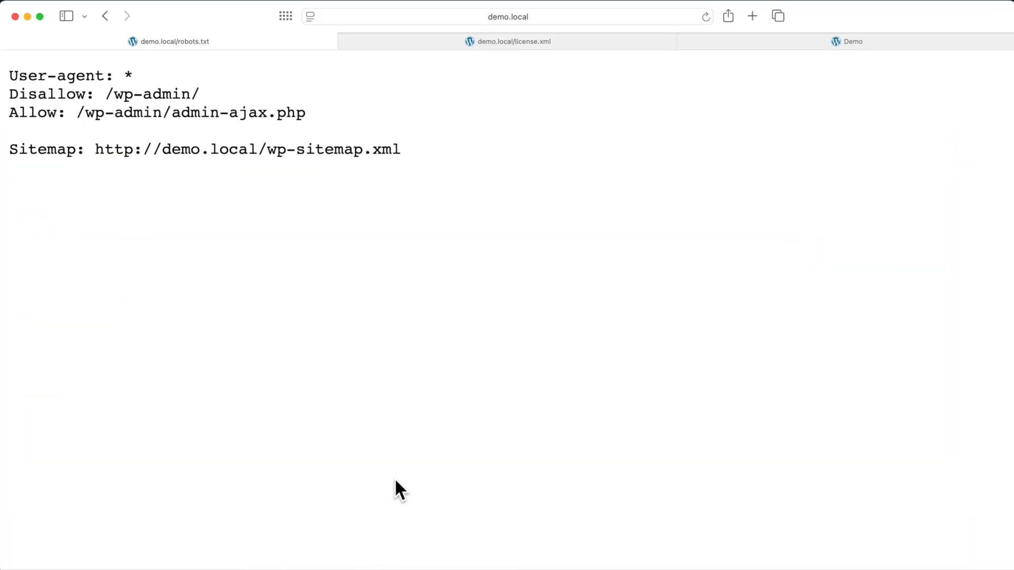
click(704, 17)
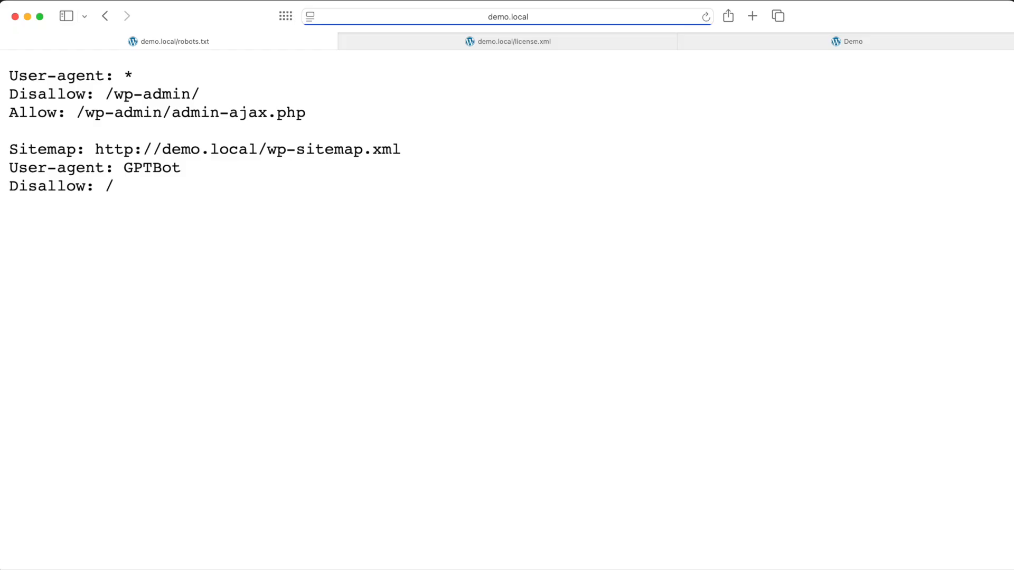
click(27, 15)
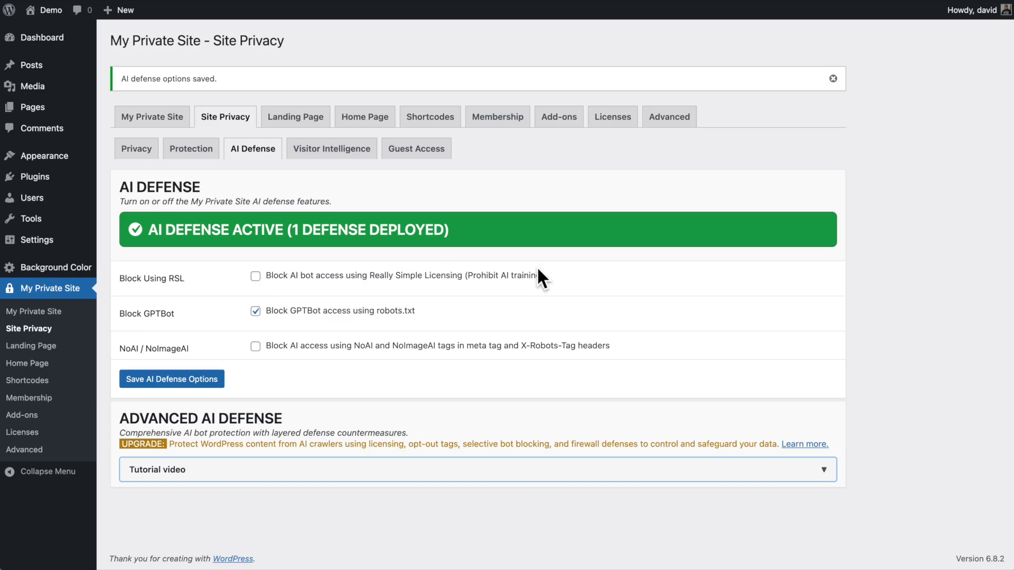
- Enable and save AI bot blocking using Really Simple Licensing, and reload demo.local/robots.txt in Safari to check it
click(255, 276)
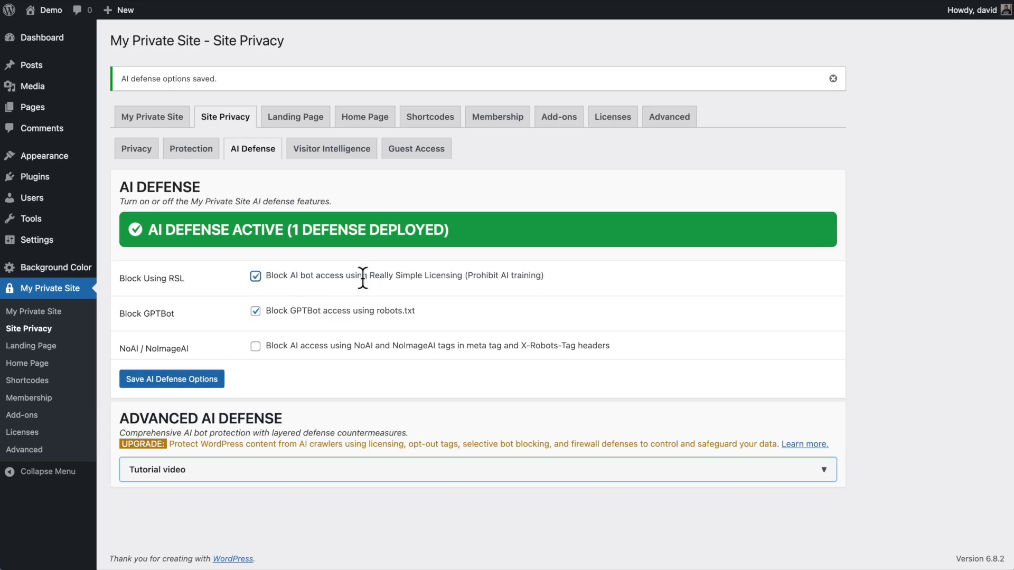
click(172, 380)
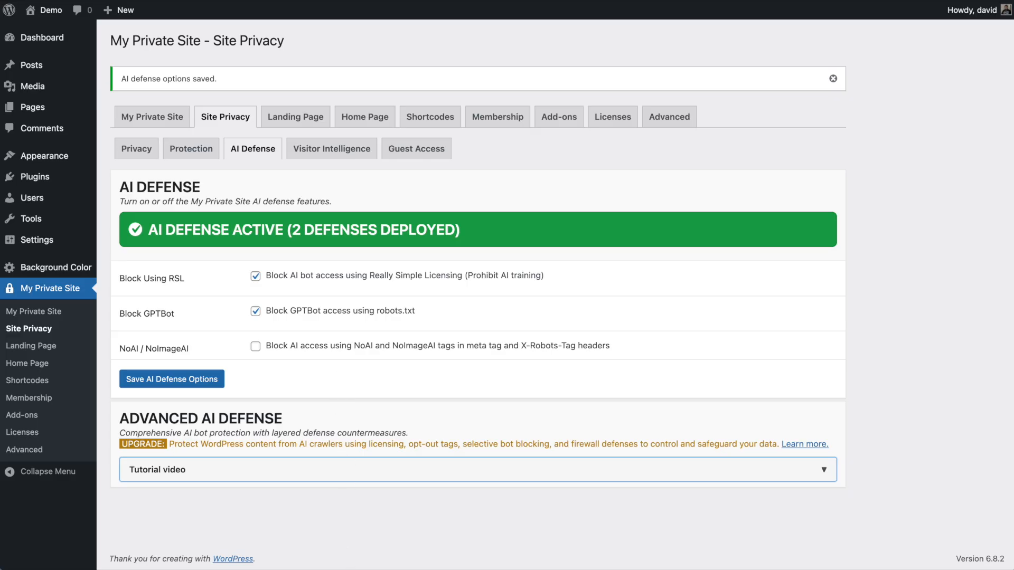
right_click(394, 569)
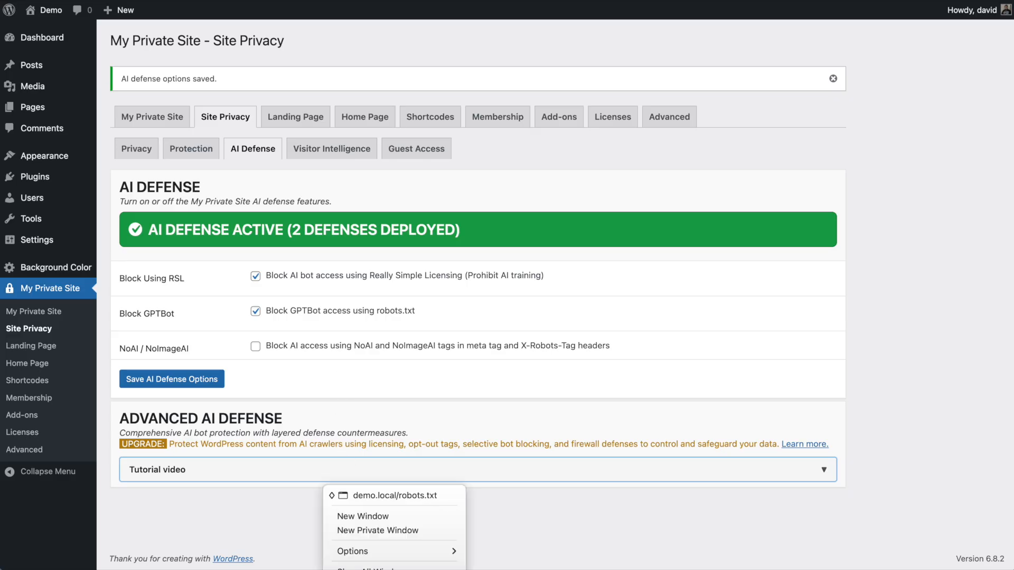
click(384, 494)
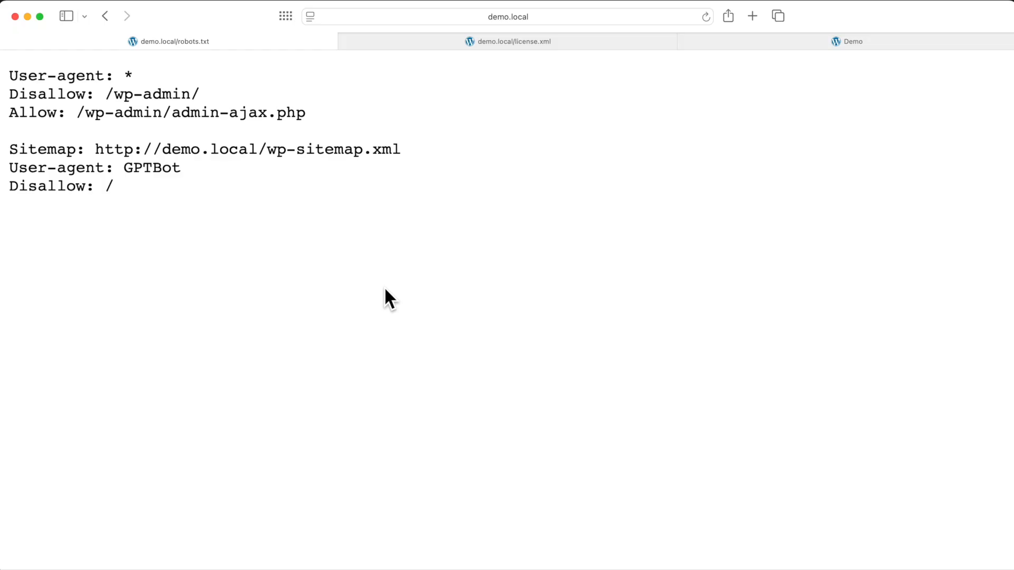
click(706, 17)
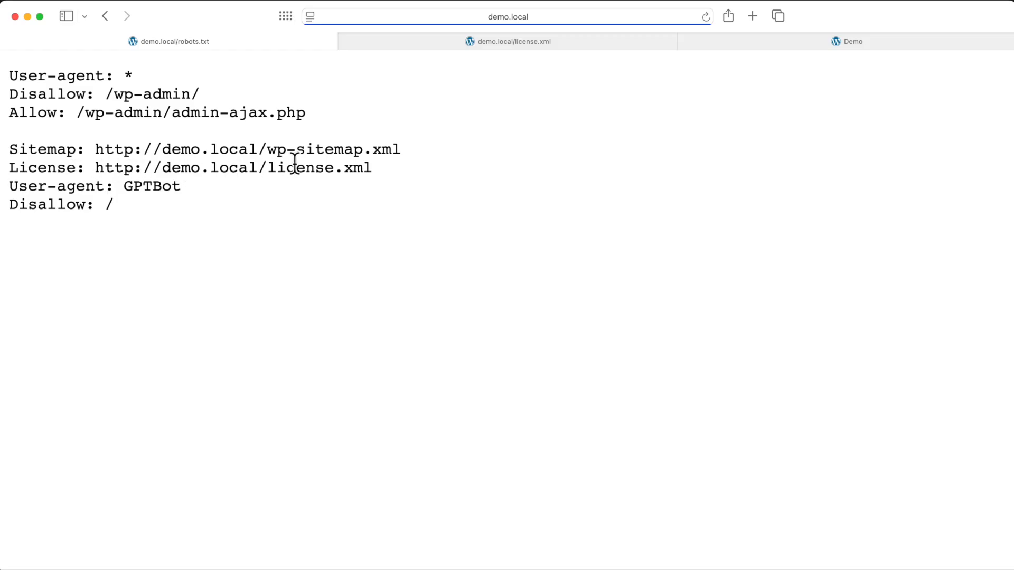
- Examine demo.local/license.xml and compare it with the License line in robots.txt, and return to the AI Defense settings
click(577, 43)
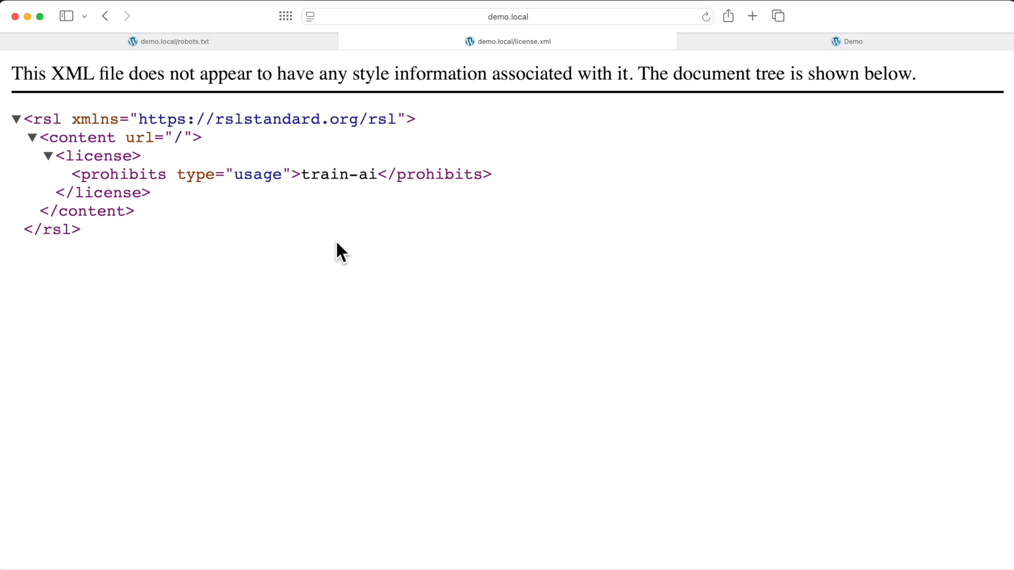
click(182, 42)
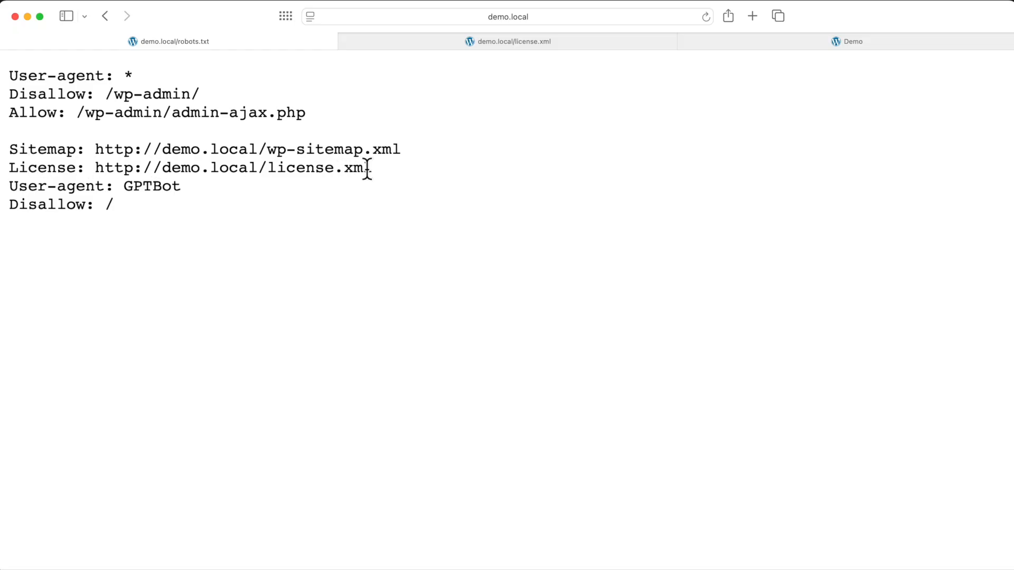
click(425, 43)
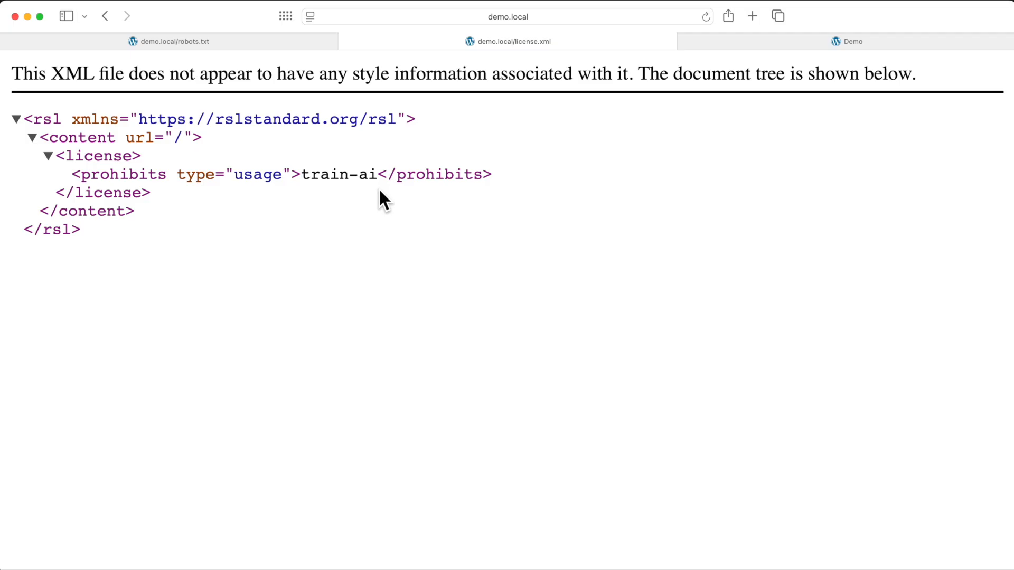
click(28, 15)
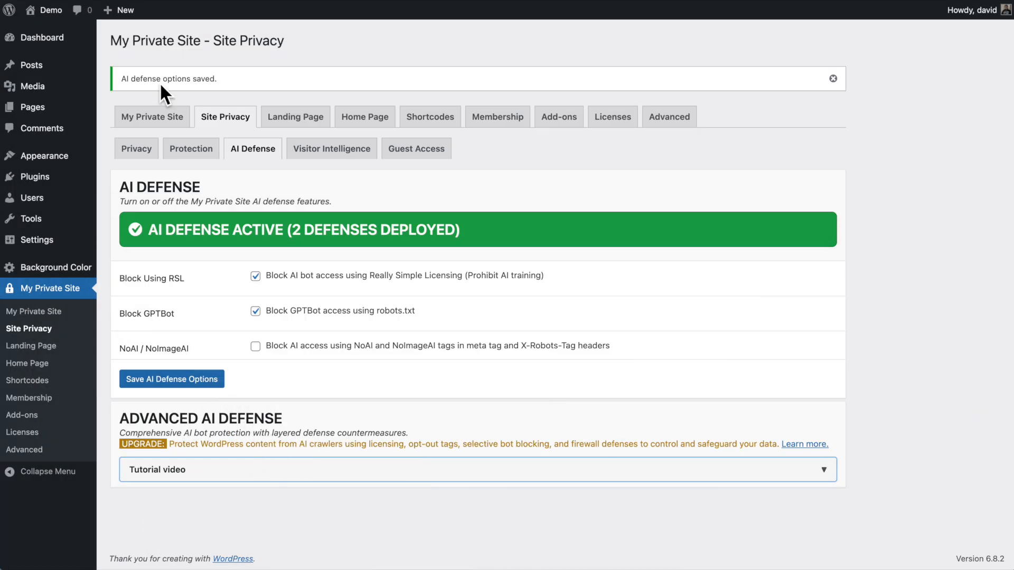
- Enable and save AI blocking using NoAI and NoImageAI tags, and inspect the robots meta tag in the Demo page's source
click(255, 346)
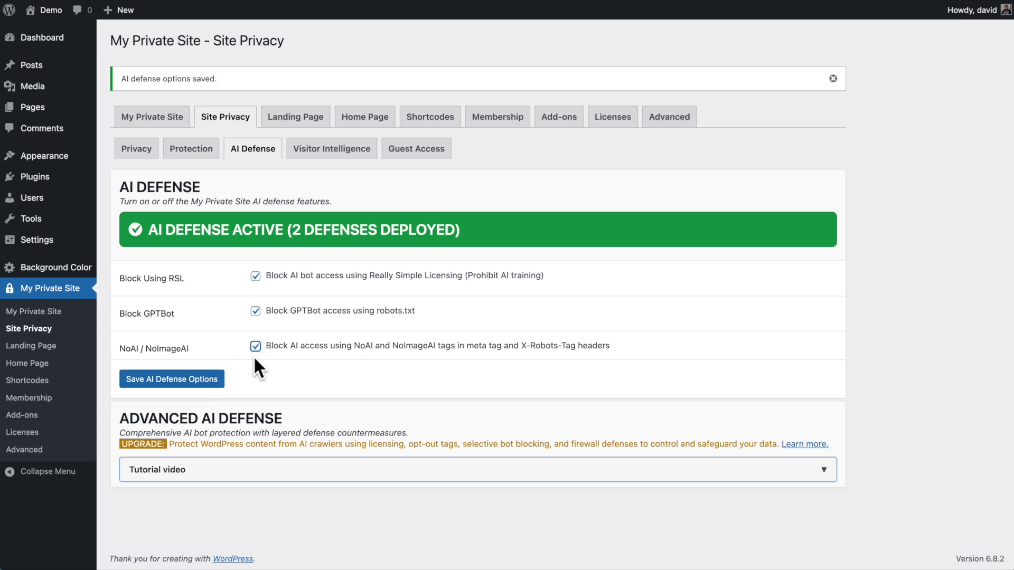
click(178, 378)
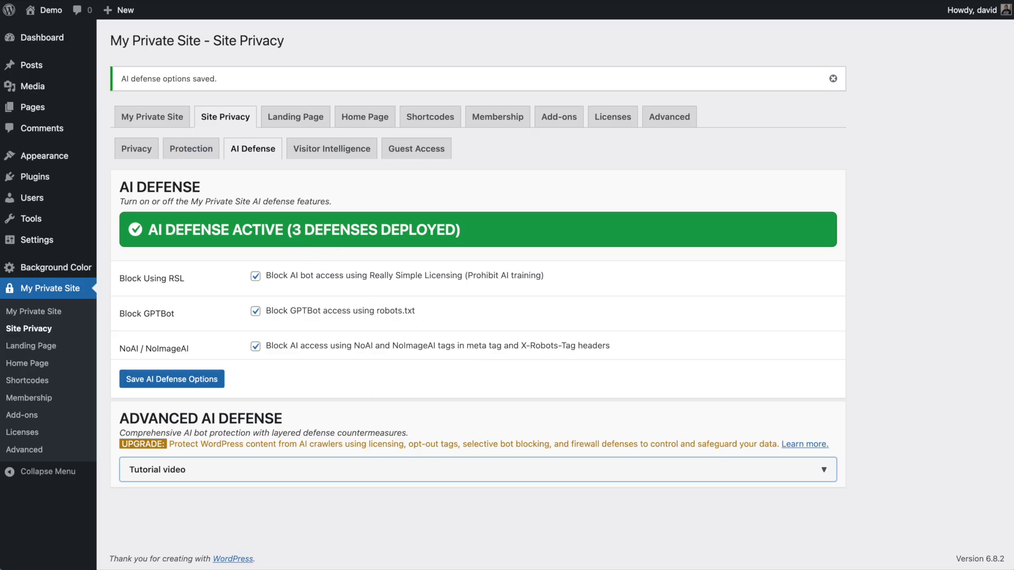
right_click(397, 569)
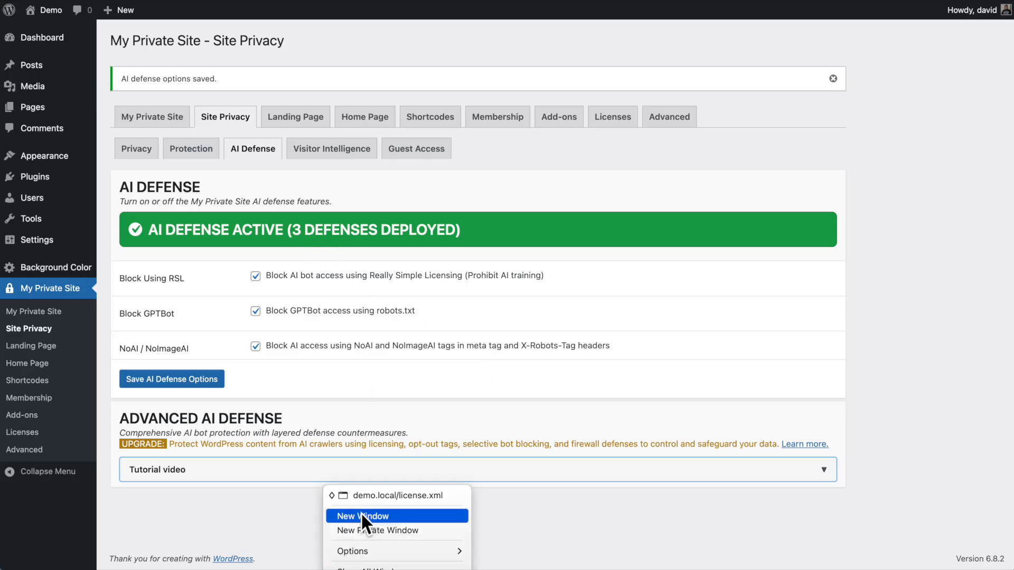
click(365, 496)
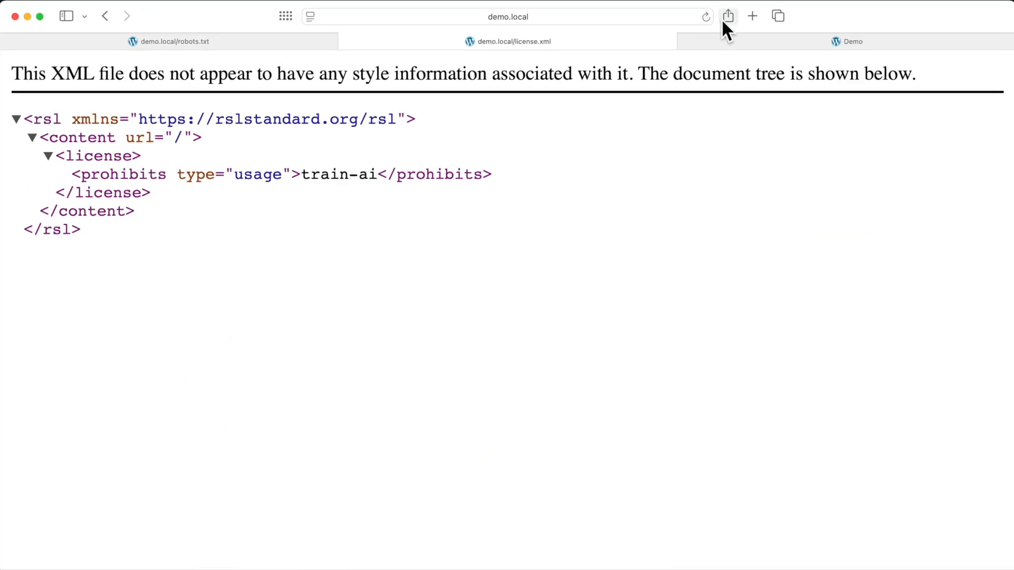
click(724, 39)
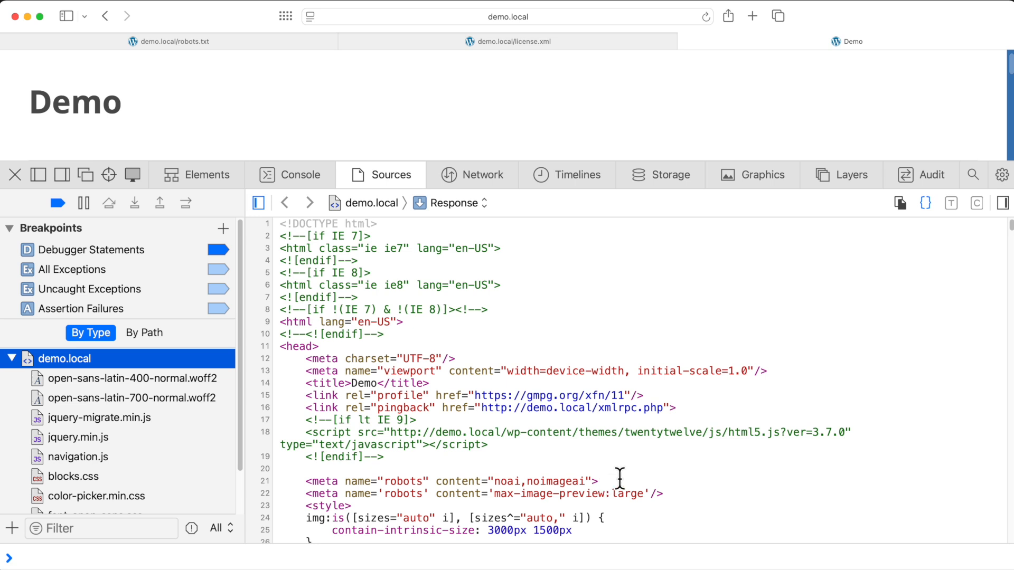
drag(621, 480, 299, 481)
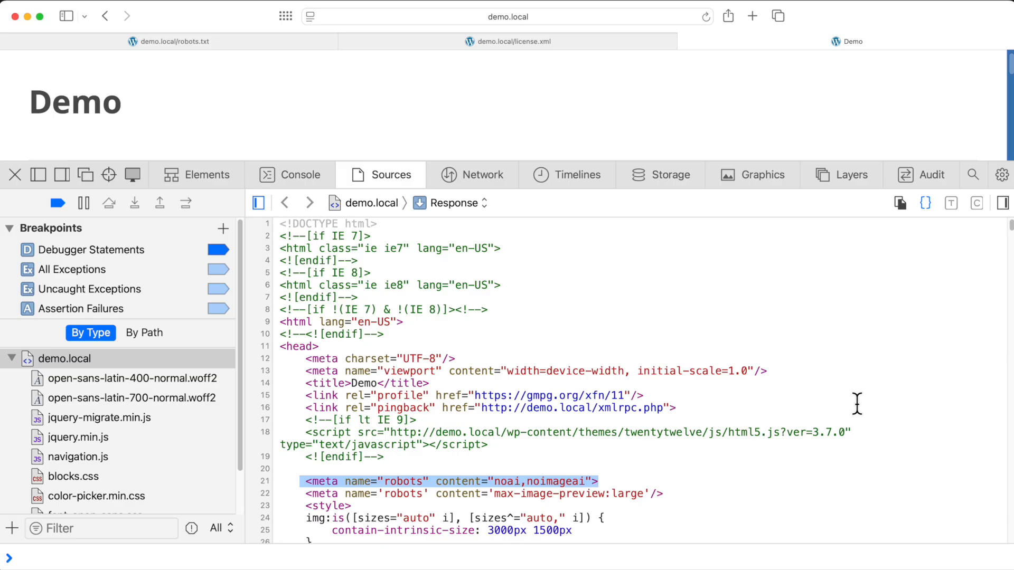
click(614, 480)
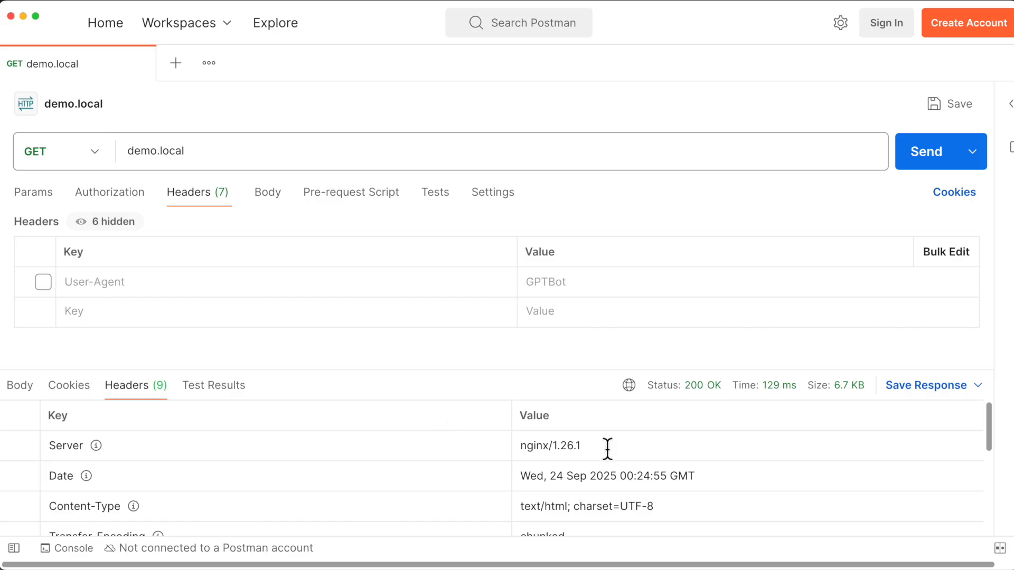
- In Postman, examine the response headers of the demo.local GET request and send the request again
scroll(615, 450, down, 3)
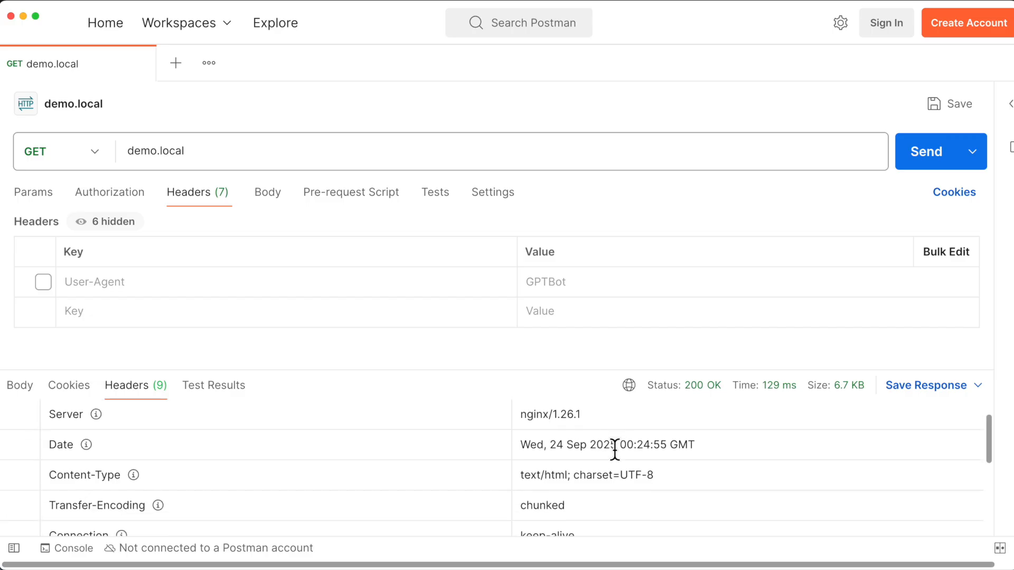
scroll(615, 450, down, 3)
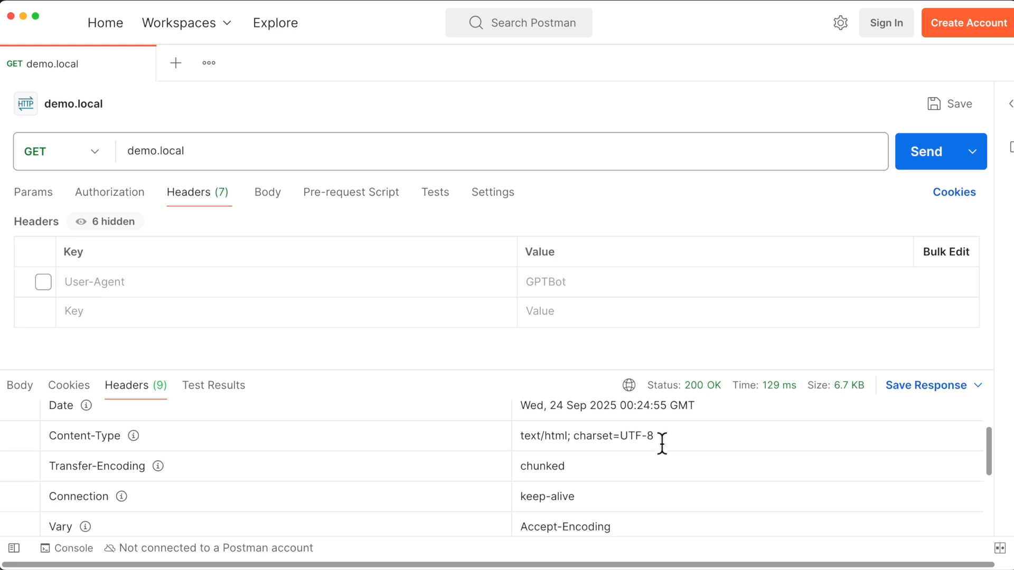
scroll(662, 443, down, 3)
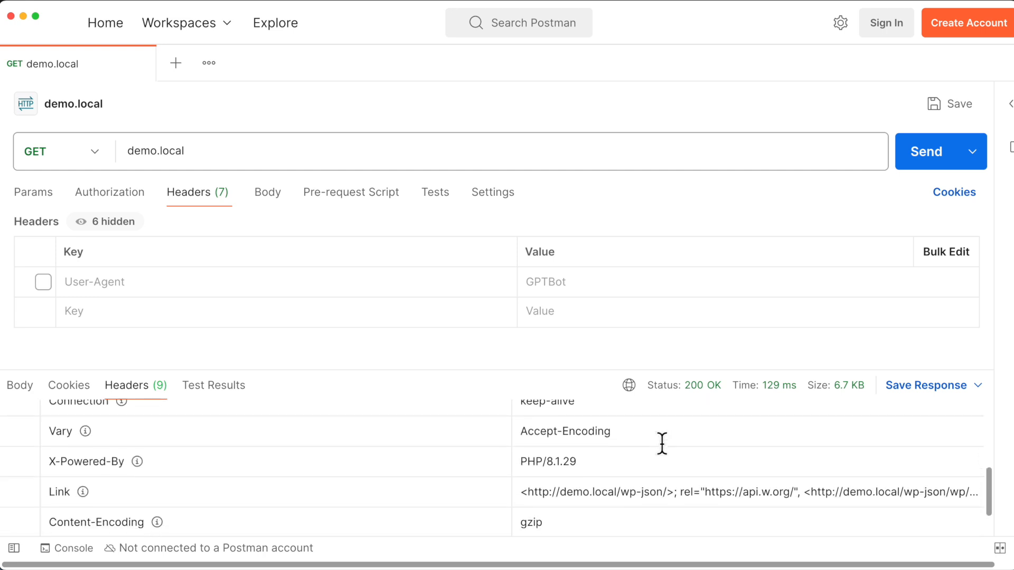
scroll(662, 442, up, 3)
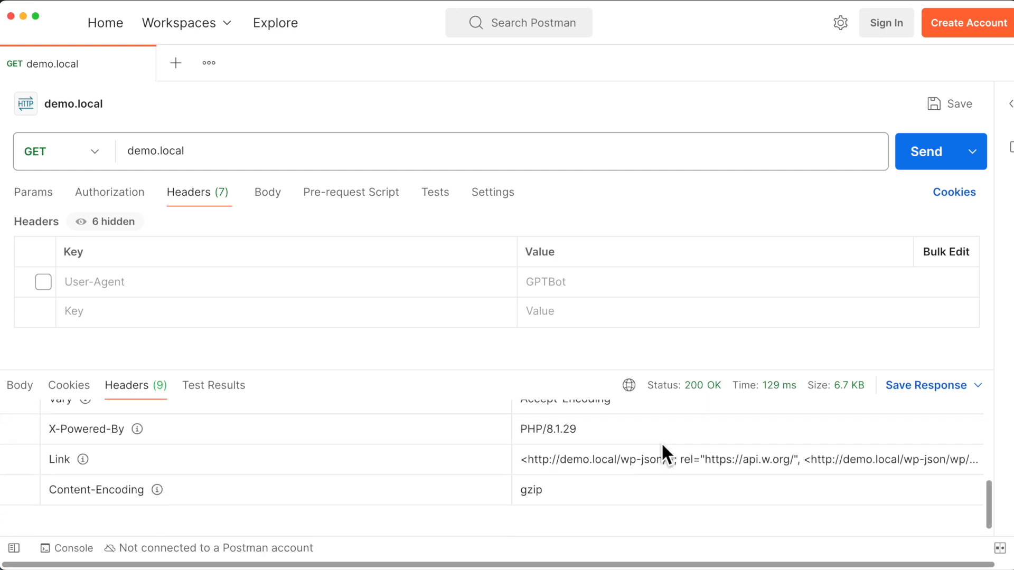
scroll(662, 445, up, 5)
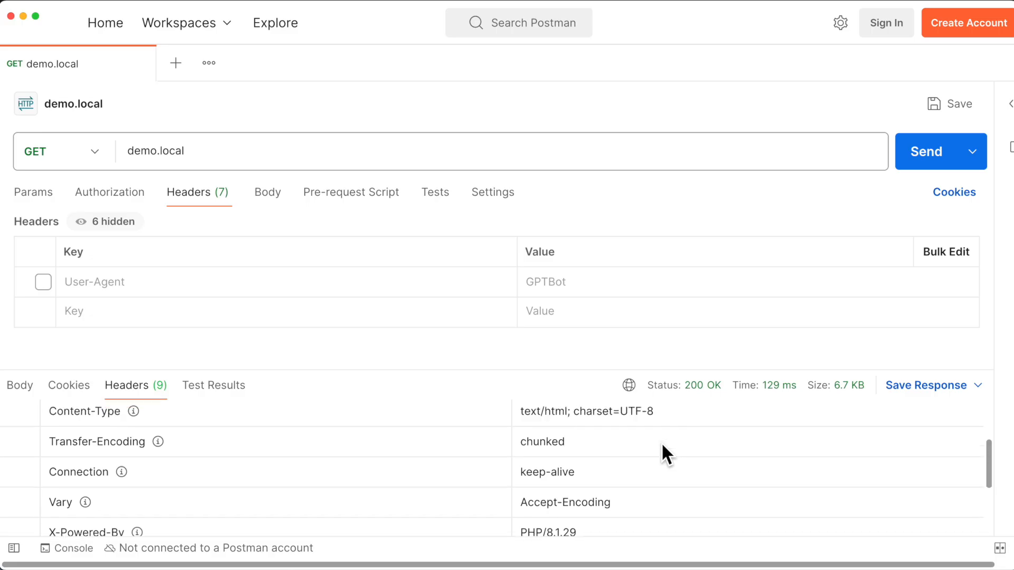
scroll(662, 442, up, 1)
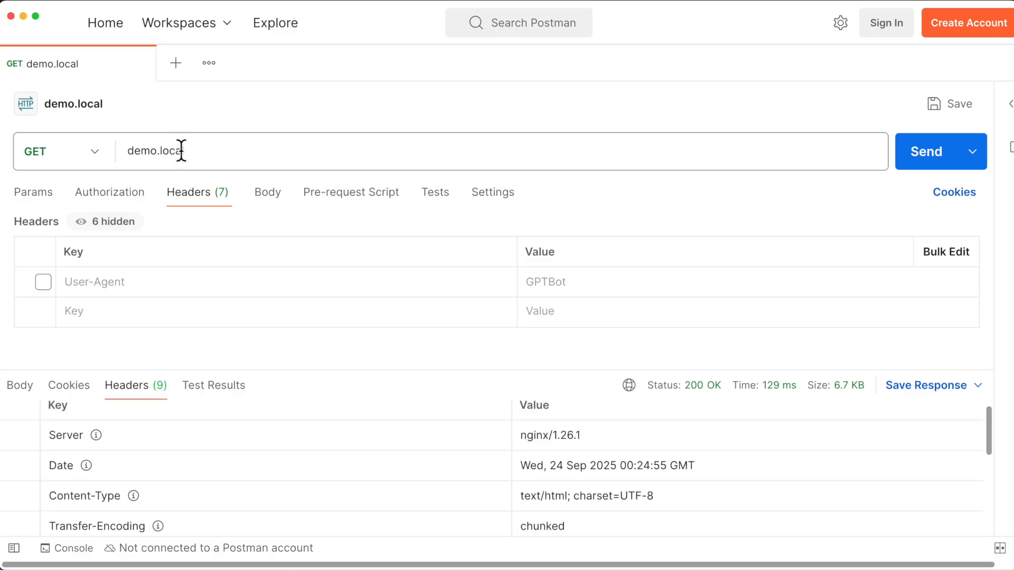
click(928, 160)
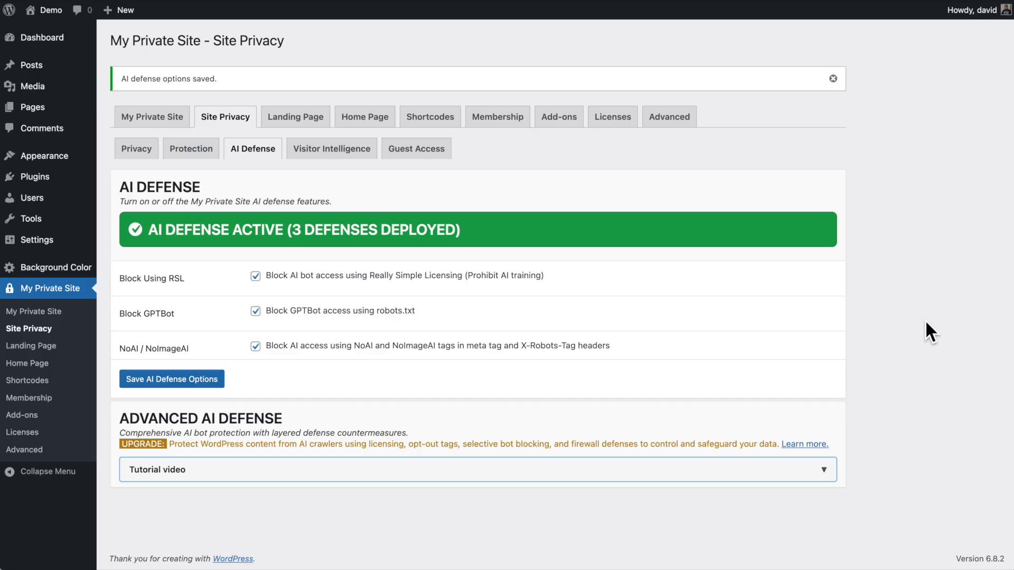
- Activate the My Private Site Advanced AI Defense plugin from the installed plugins
mouse_move(50, 177)
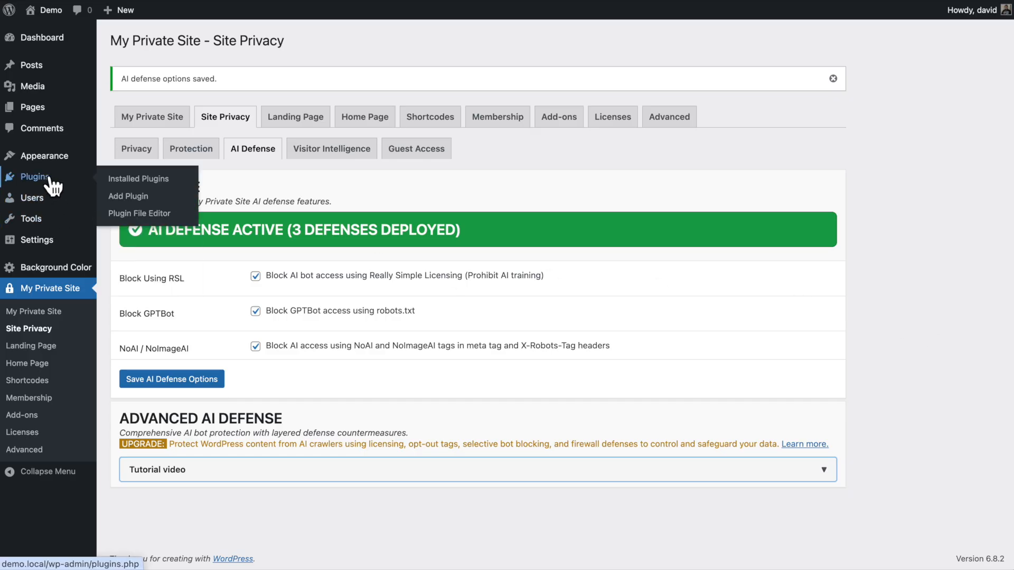
click(136, 178)
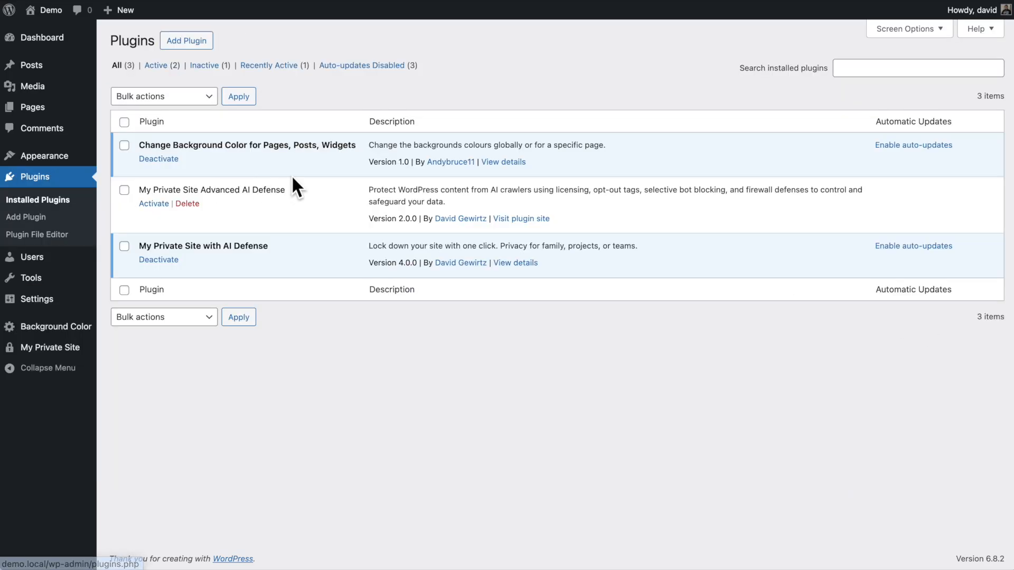
click(153, 204)
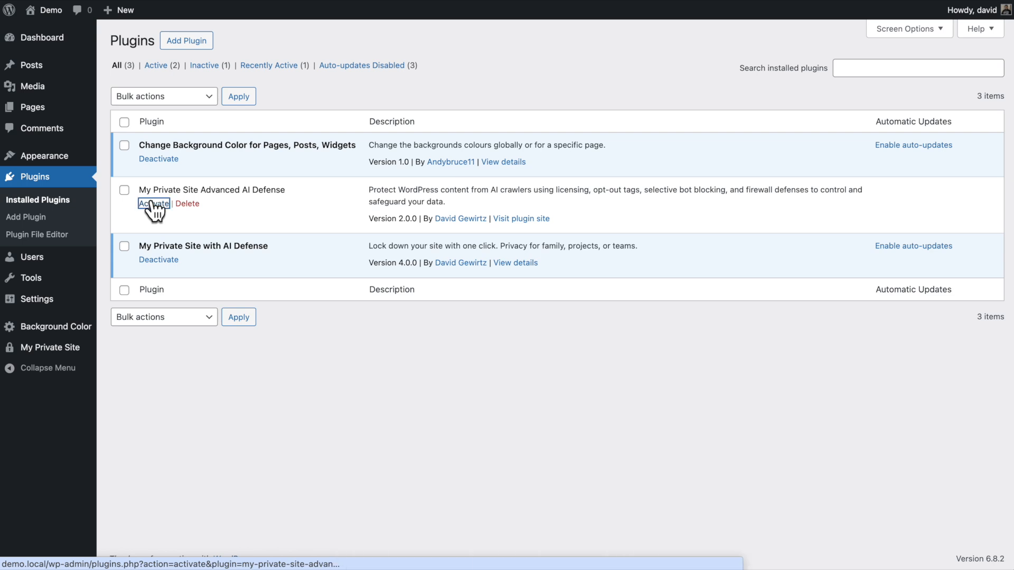
- Open the AI Defense settings within My Private Site's Site Privacy section
mouse_move(71, 349)
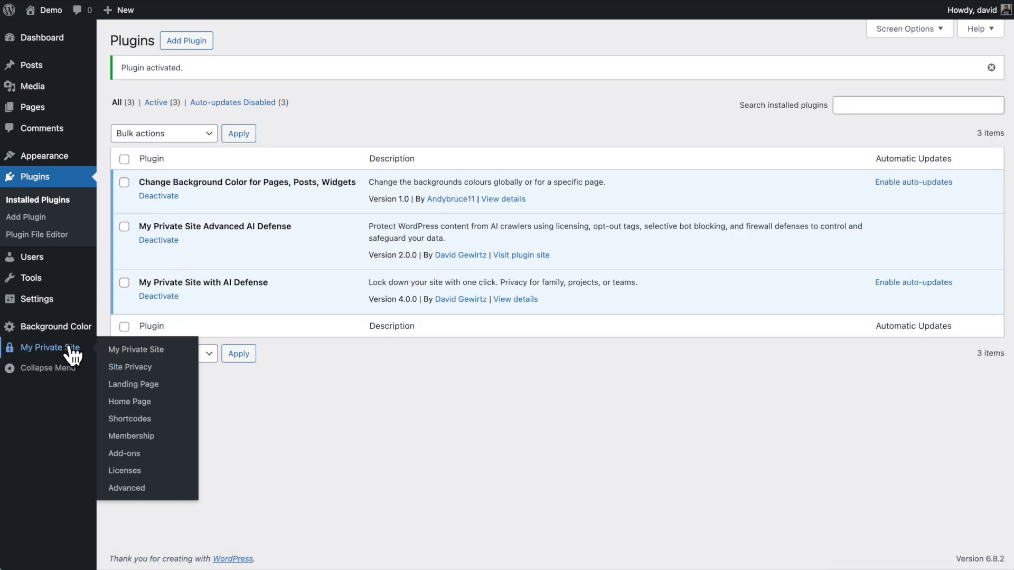
click(119, 368)
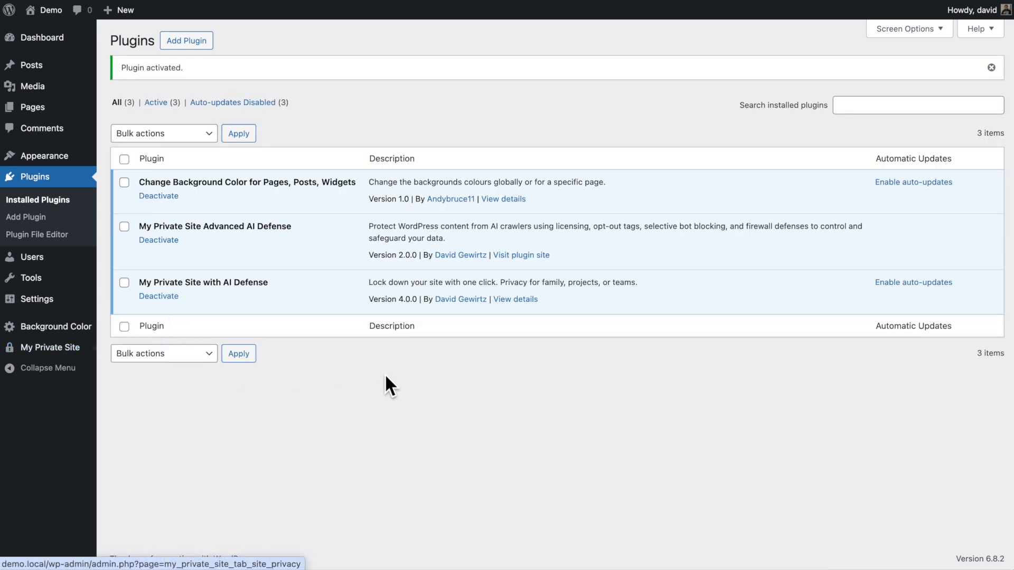
click(255, 117)
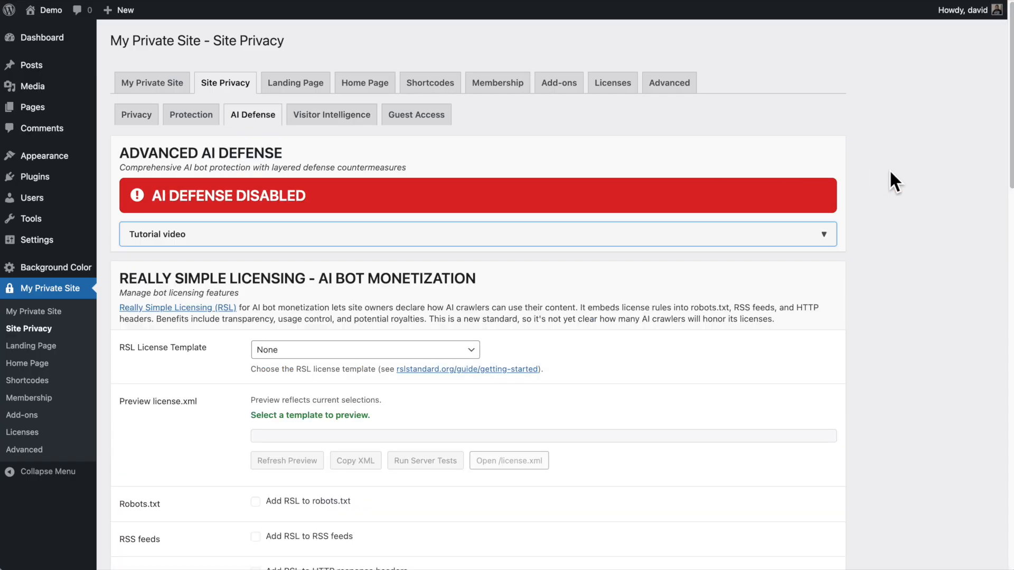
- Examine the Advanced AI Defense options for RSL licensing, NoAI tags, robots.txt bot disallow rules and the active defense firewall
scroll(890, 172, down, 3)
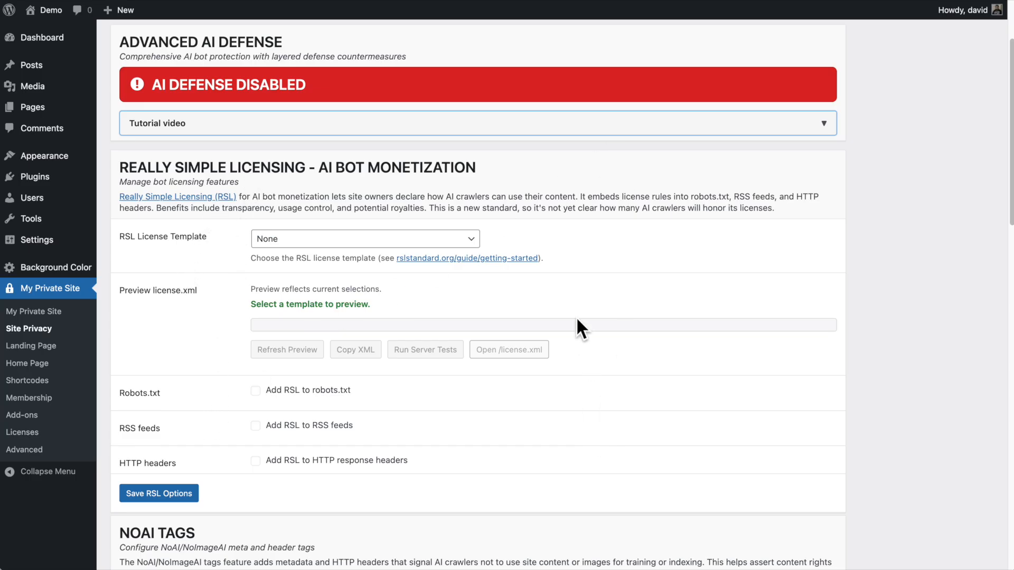
scroll(581, 328, down, 5)
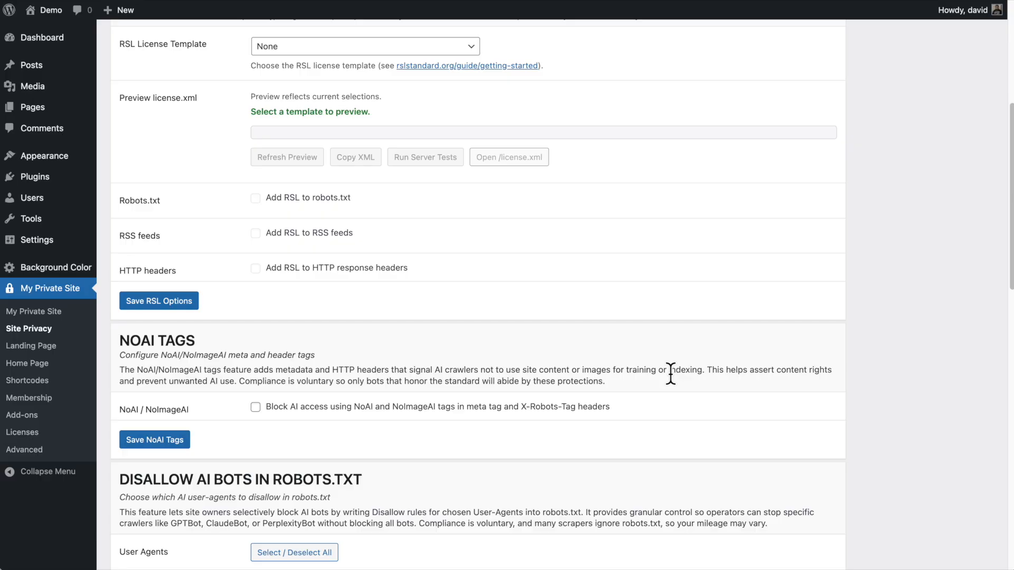
scroll(666, 365, down, 6)
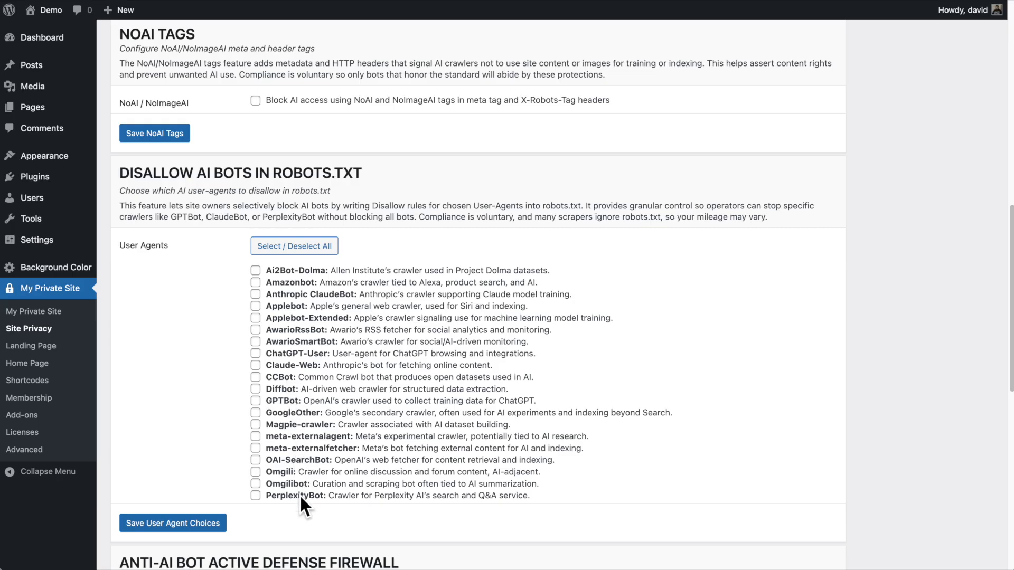
scroll(682, 212, down, 1)
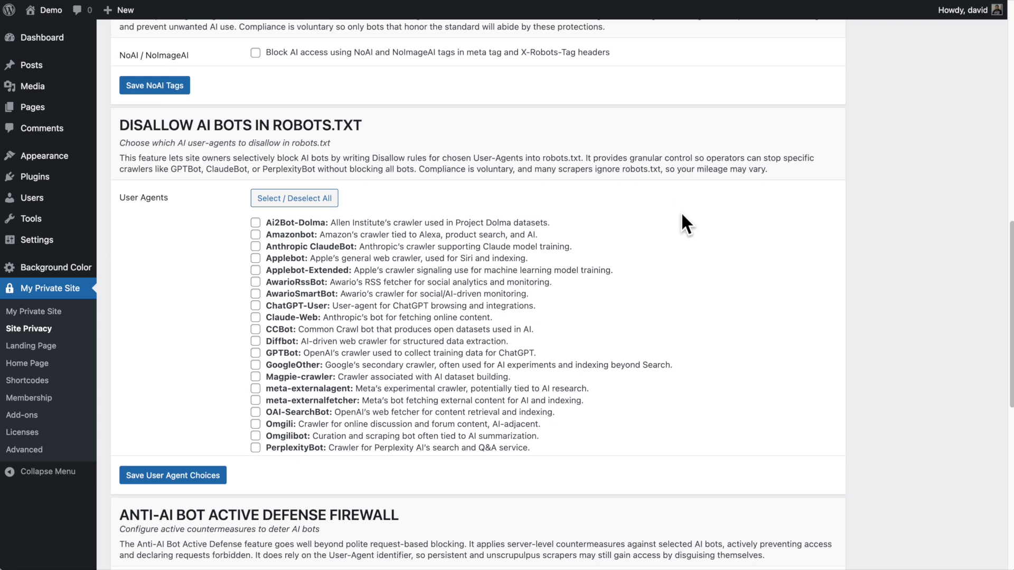
scroll(682, 214, down, 8)
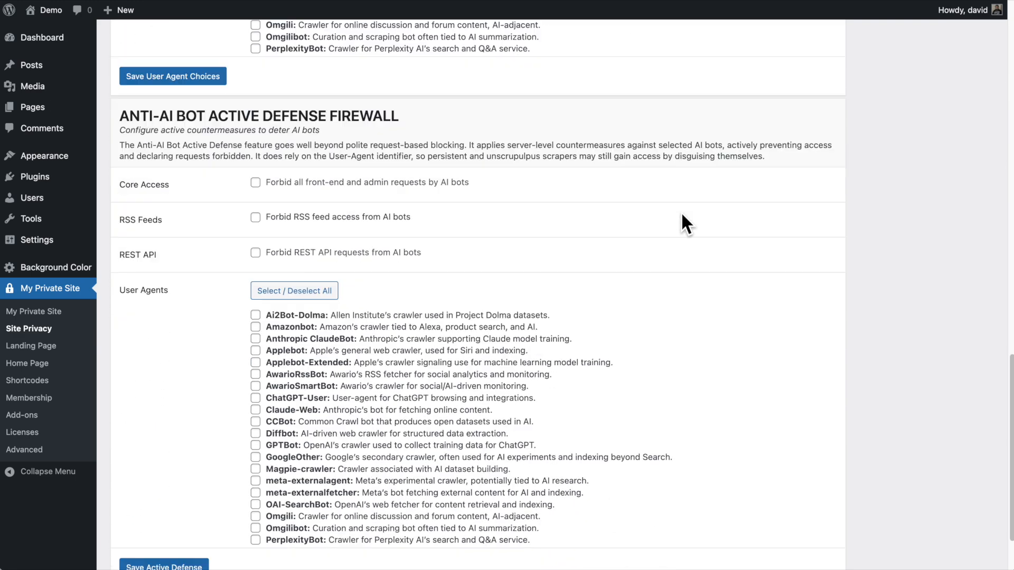
scroll(681, 214, down, 1)
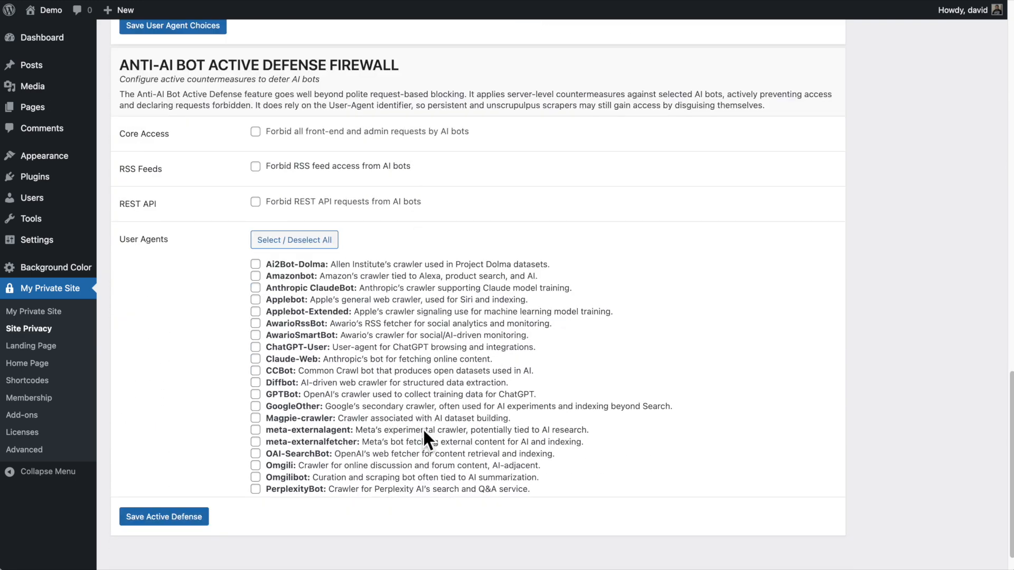
scroll(695, 318, up, 11)
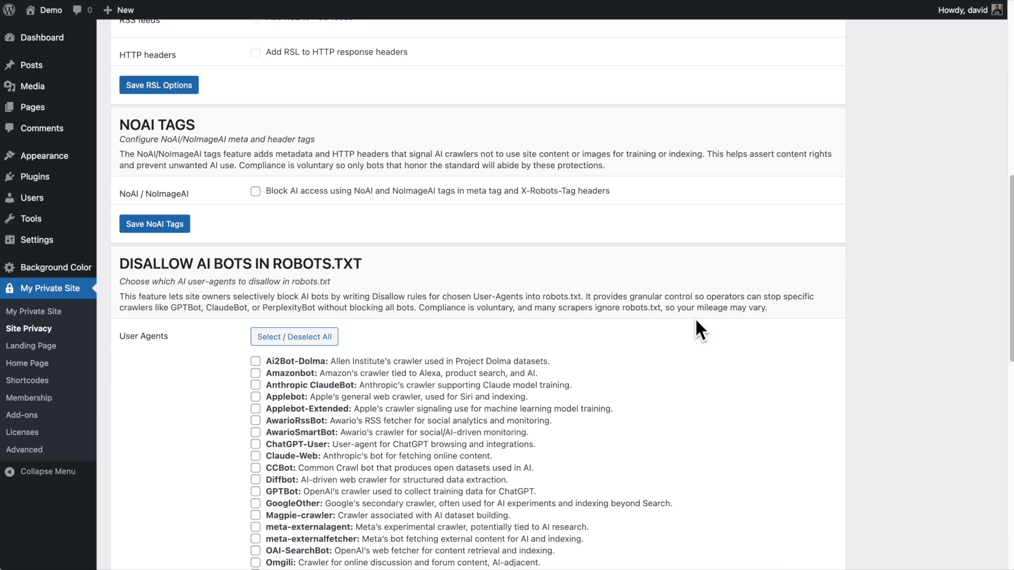
scroll(695, 318, up, 6)
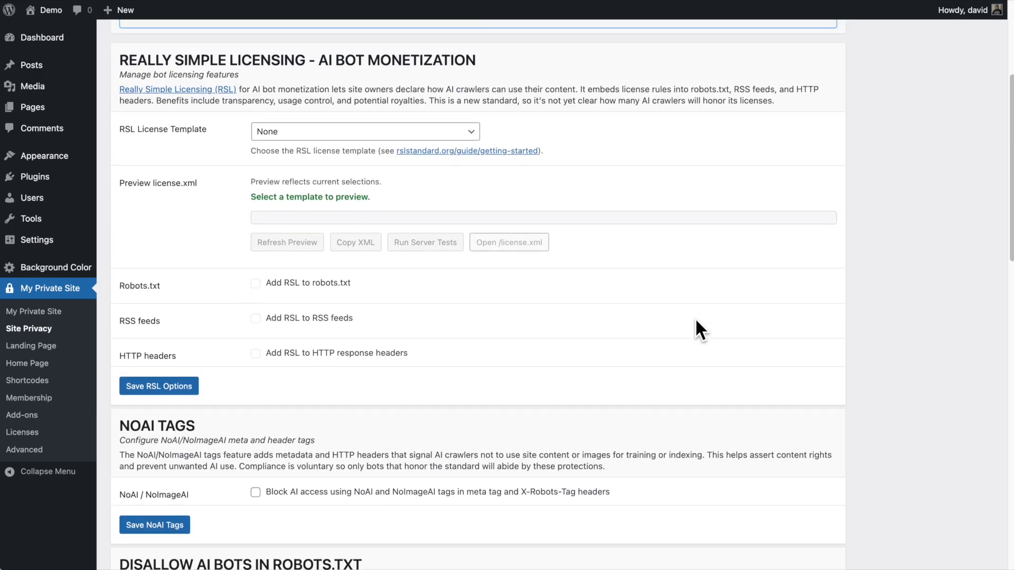
scroll(695, 321, up, 1)
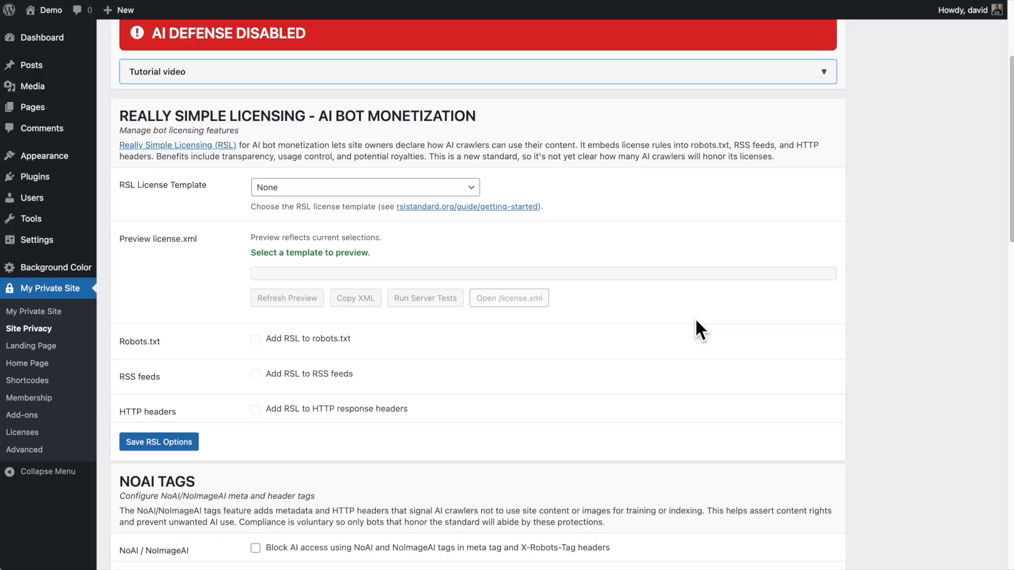
scroll(695, 330, up, 1)
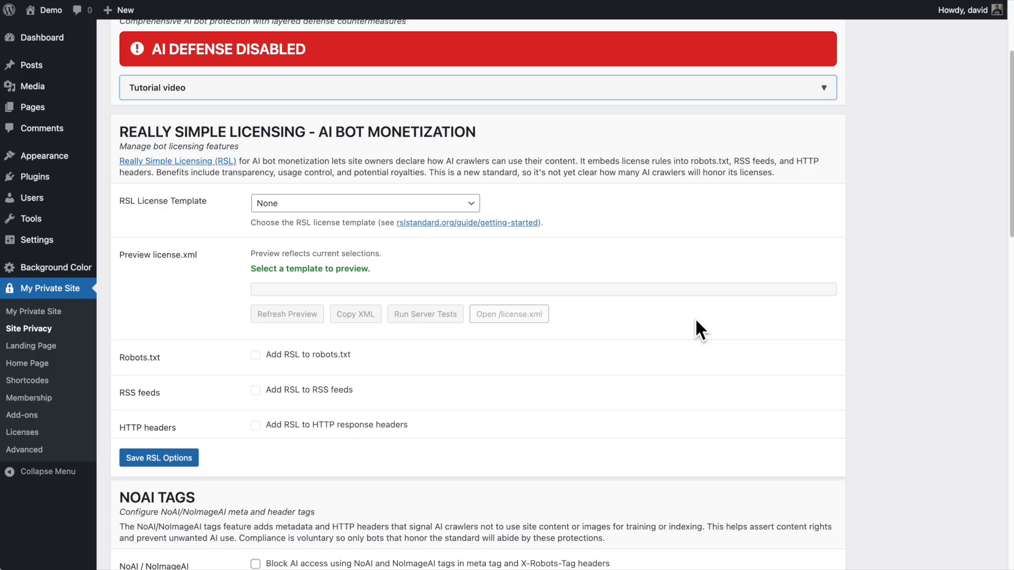
- Set the RSL License Template to "Allow AI training with collective licensing agreement" and review the license.xml preview
click(422, 206)
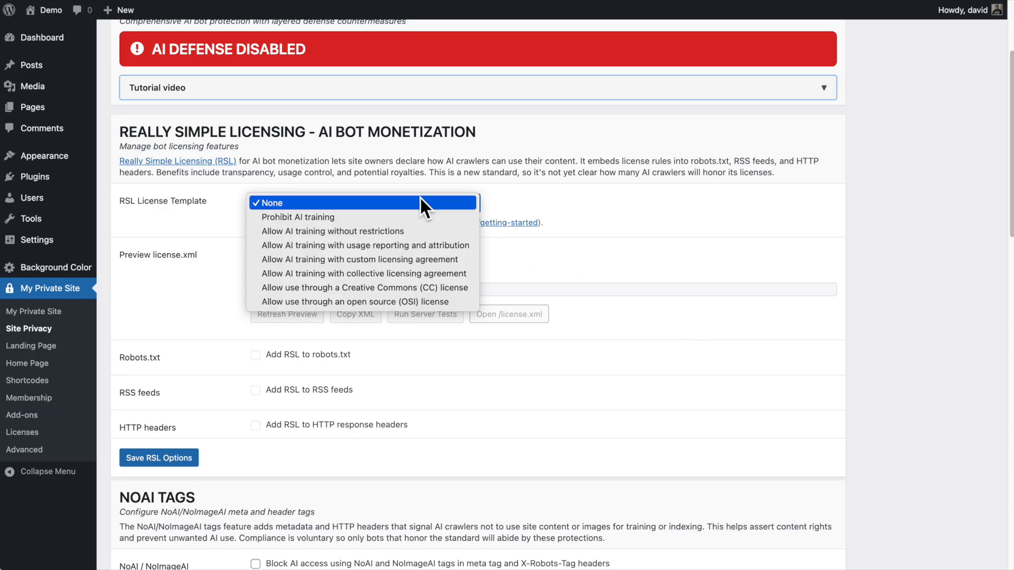
click(467, 253)
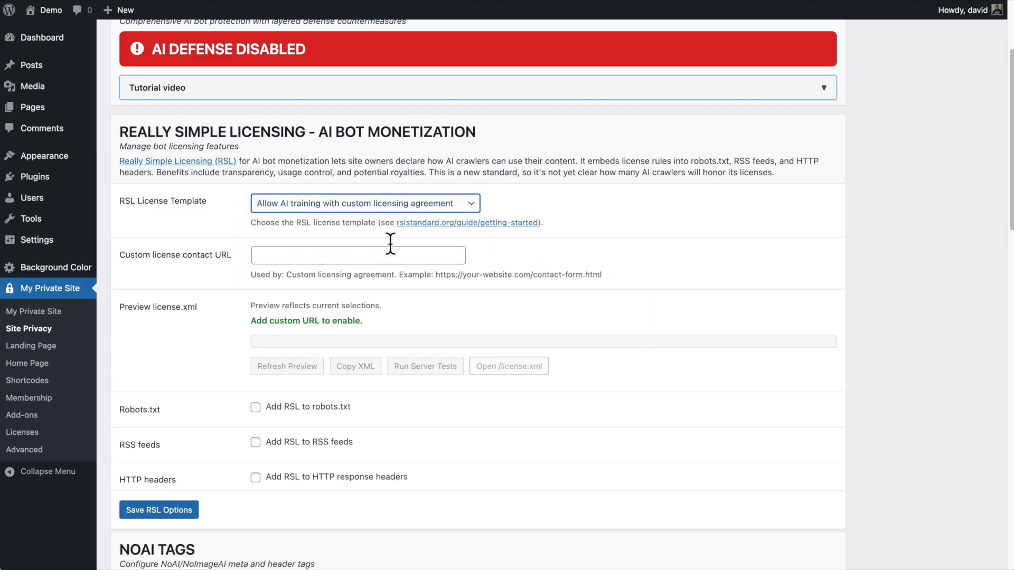
click(407, 202)
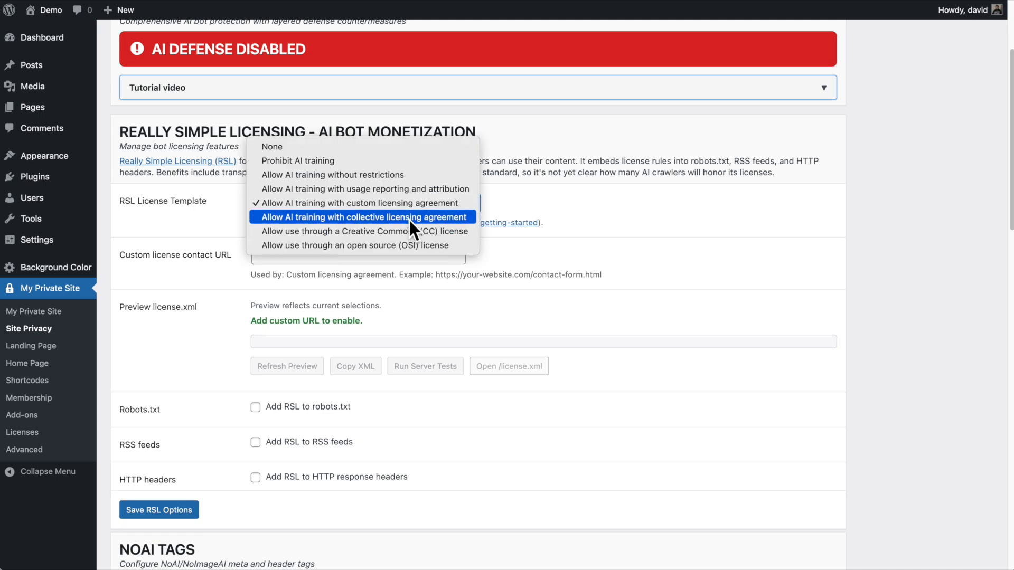
click(410, 217)
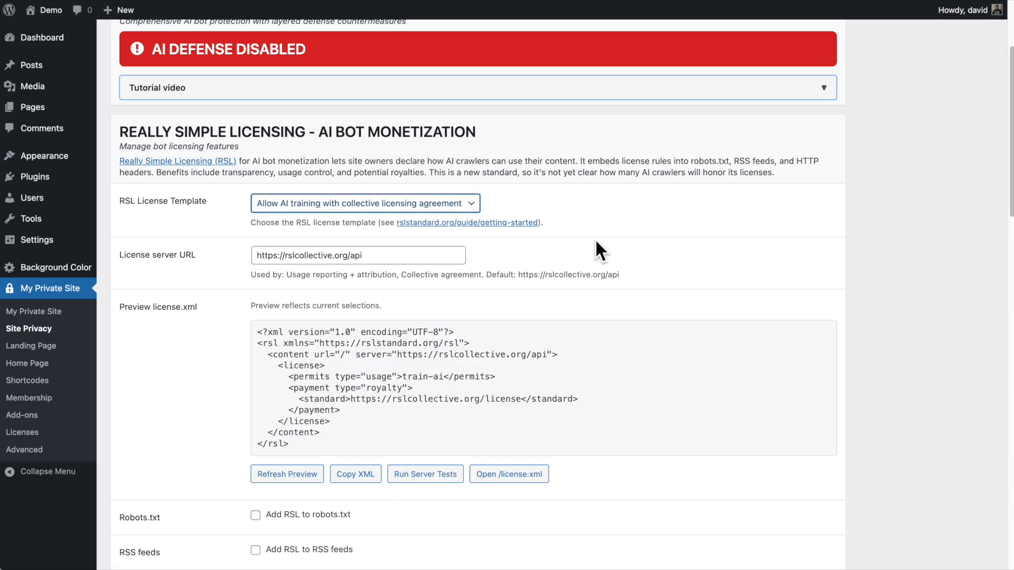
scroll(597, 242, up, 1)
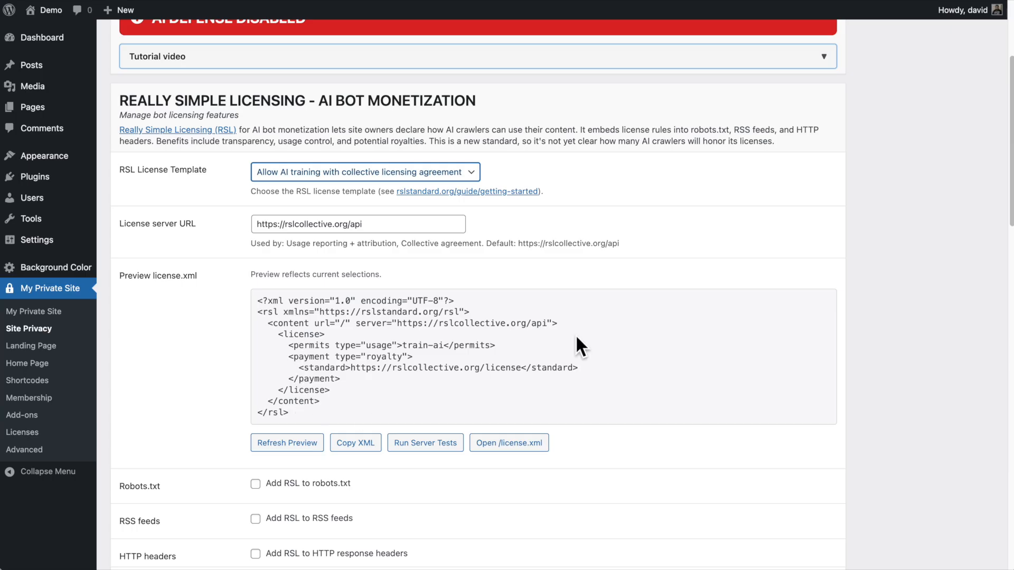
click(364, 174)
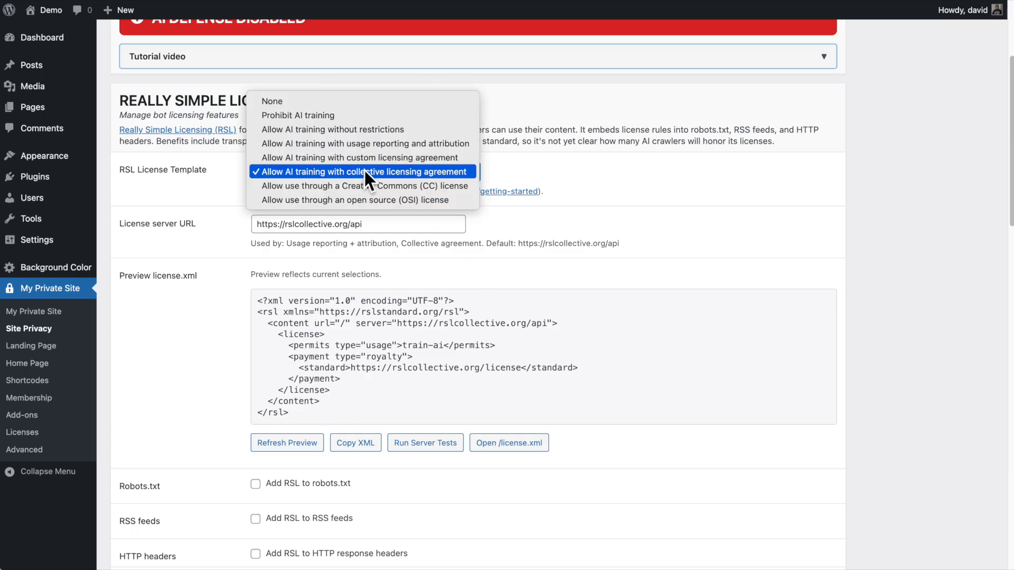
click(366, 156)
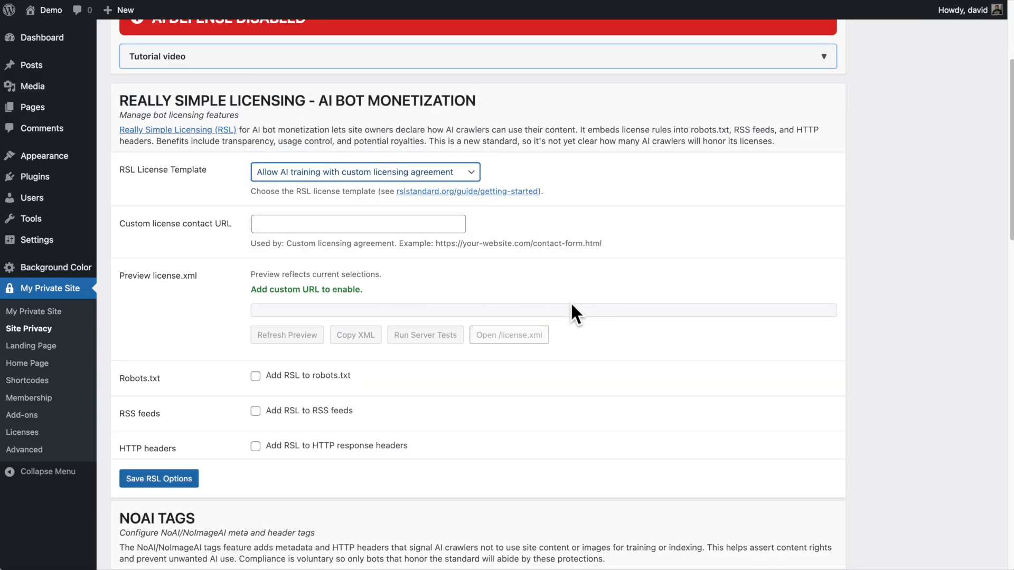
click(292, 218)
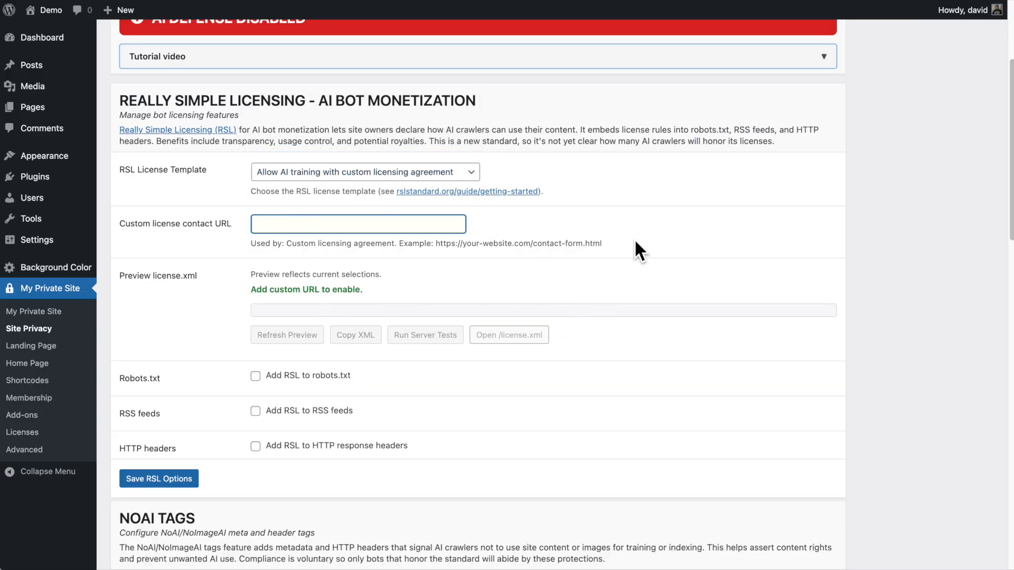
text(htt)
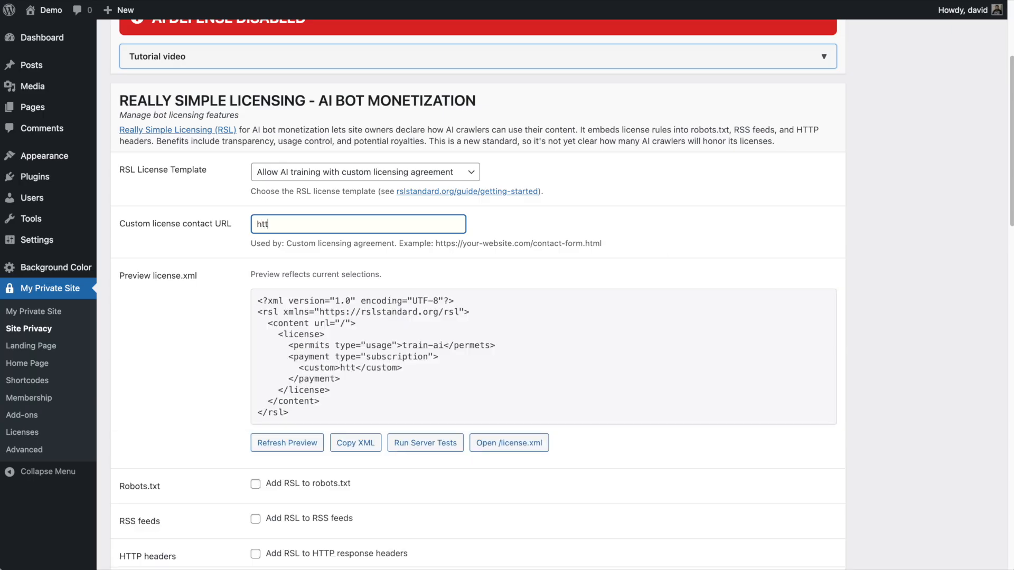
text(ps://zatzlabs.)
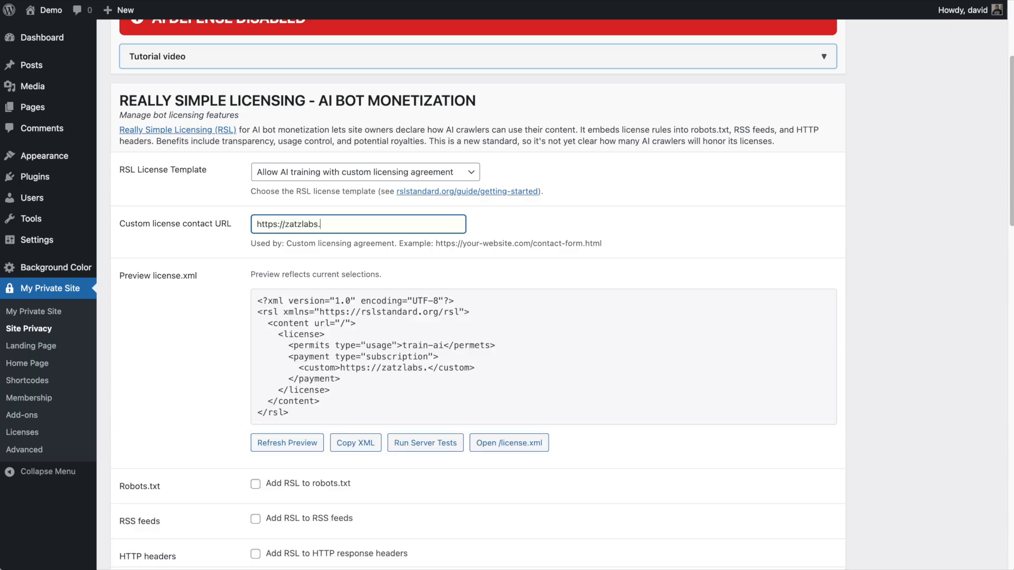
text(com)
click(415, 173)
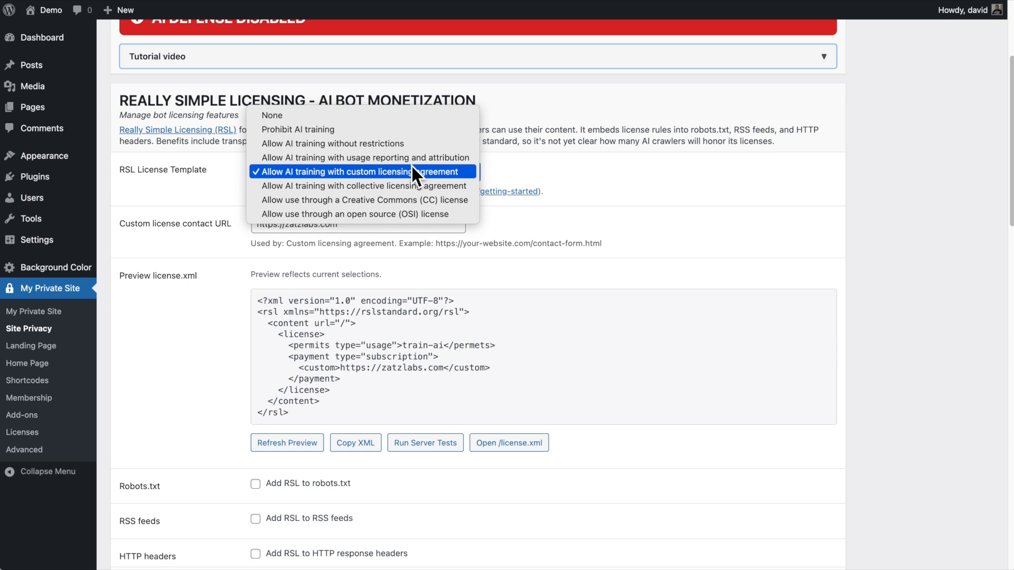
click(411, 185)
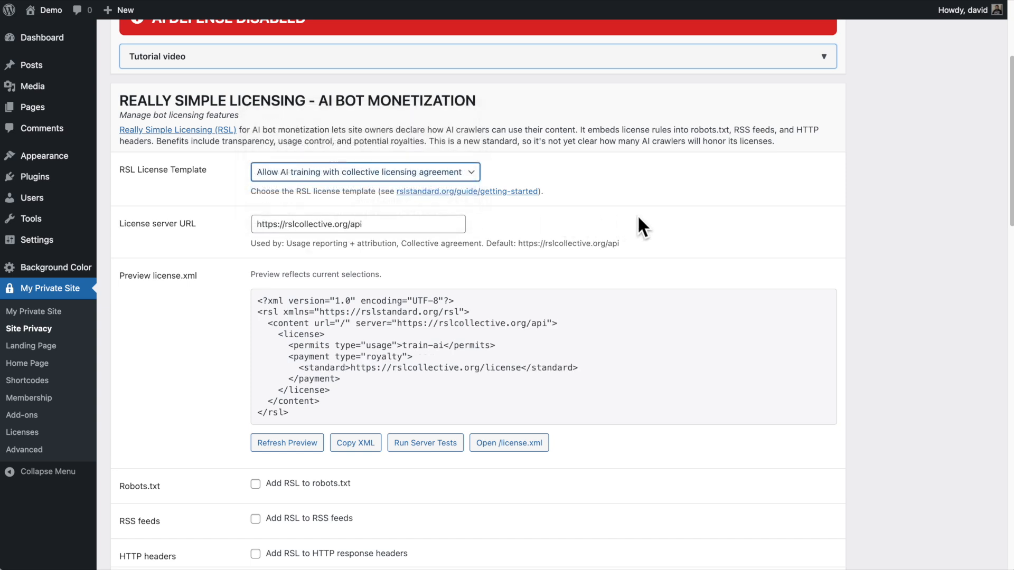
- Enable adding RSL to robots.txt and save the RSL options
scroll(629, 221, down, 3)
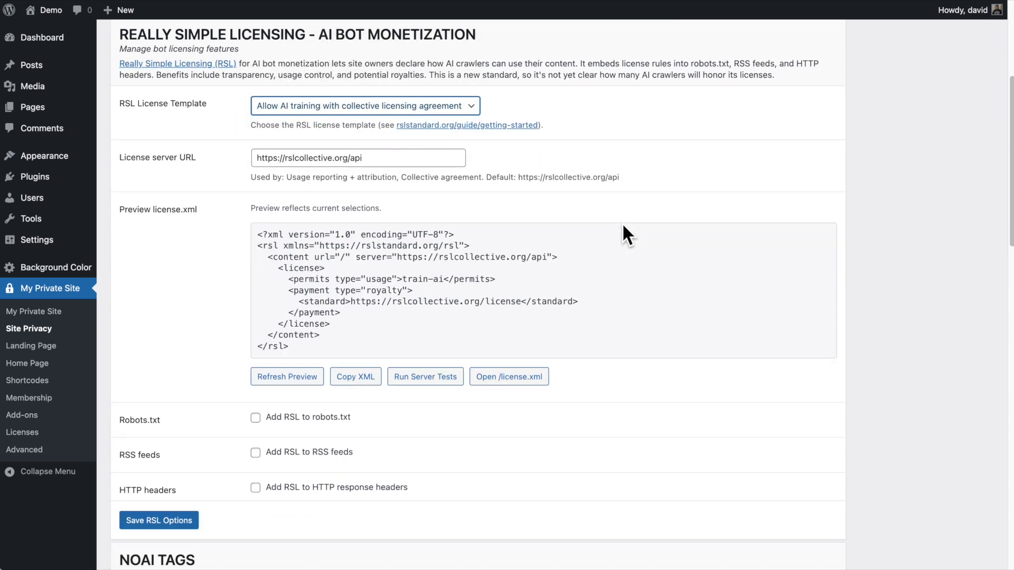
scroll(622, 223, up, 1)
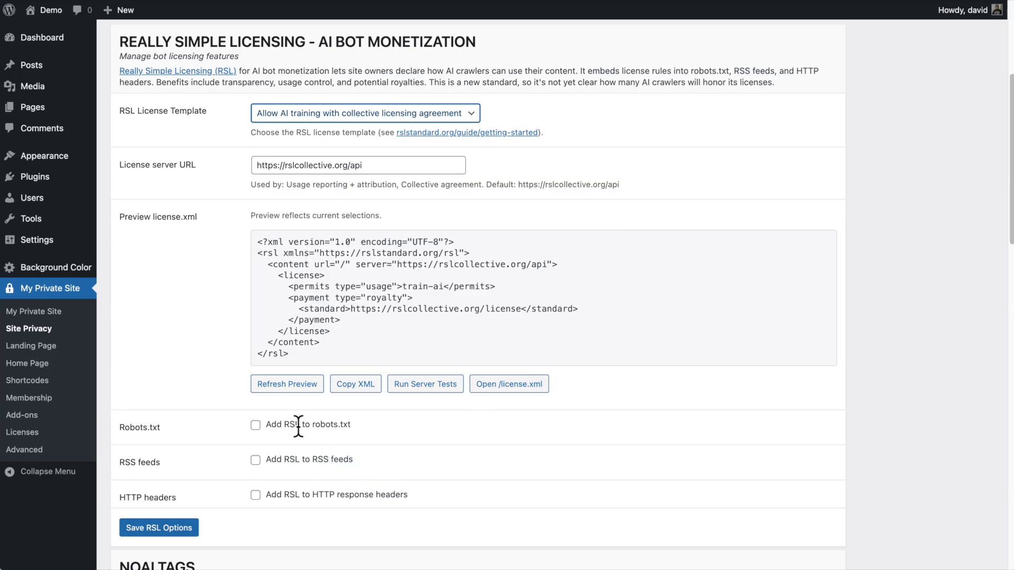
click(255, 425)
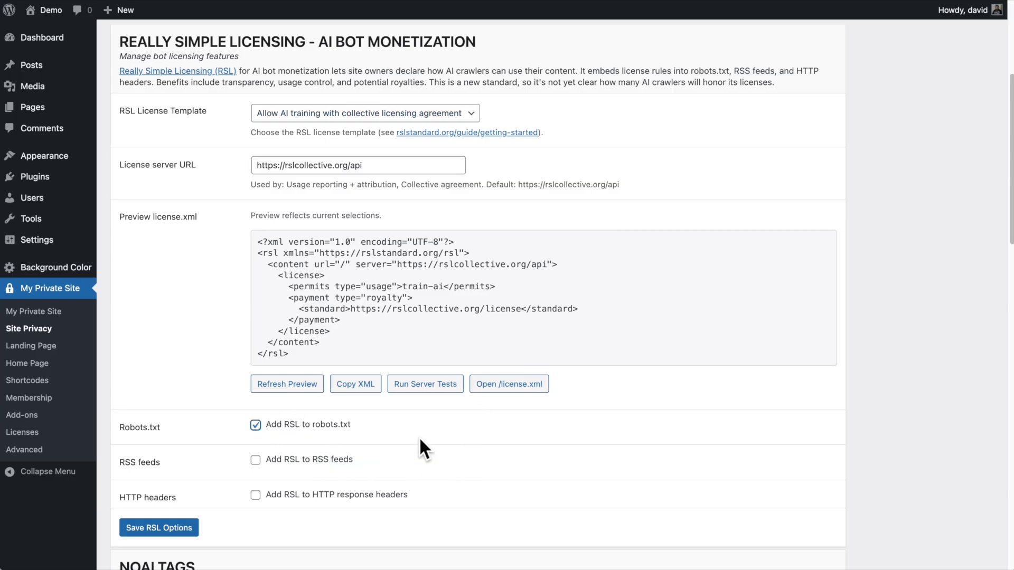
click(148, 529)
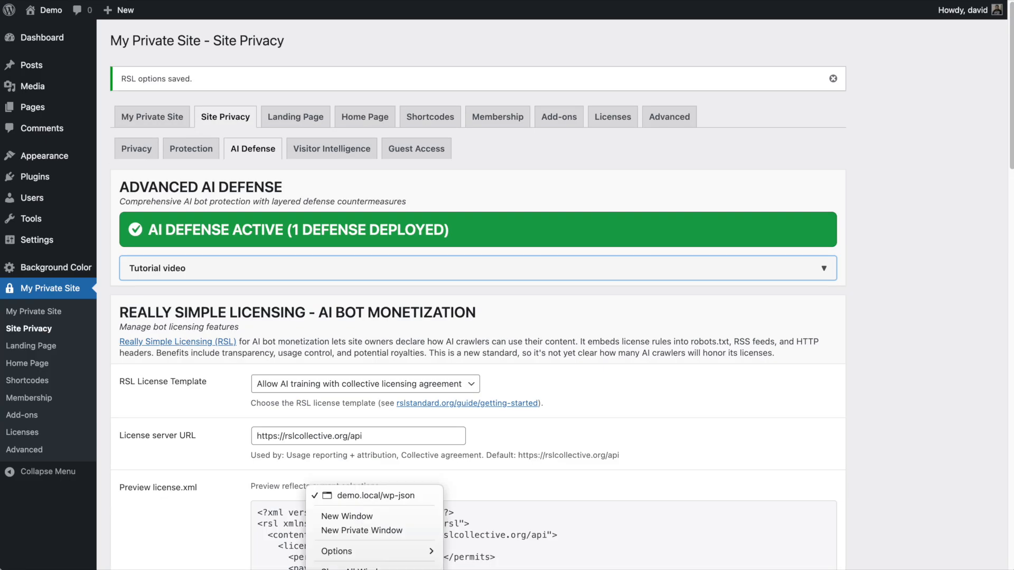
- In Safari, reload demo.local/robots.txt and demo.local/license.xml and examine the License line and the collective licensing terms
click(351, 496)
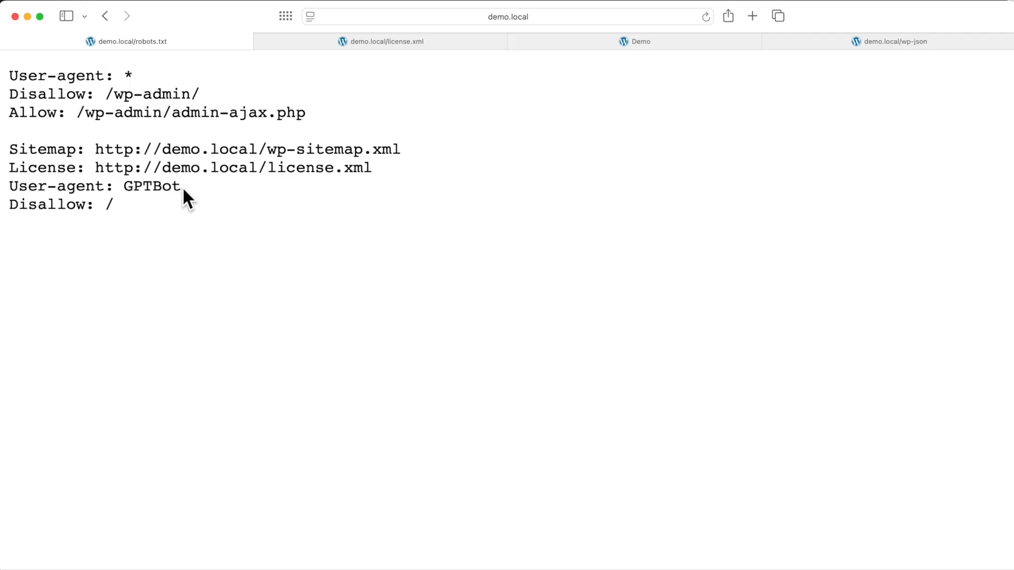
click(705, 16)
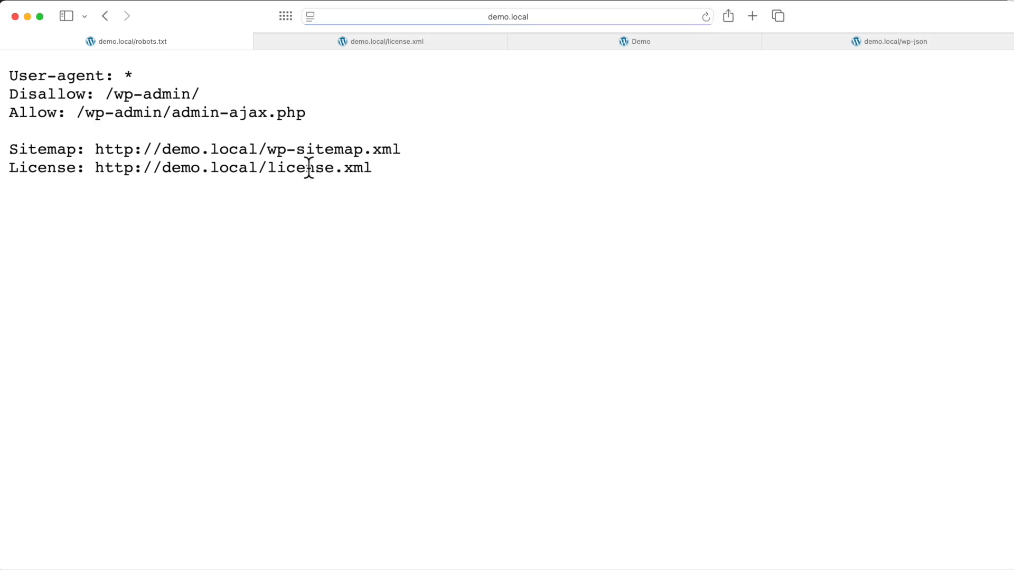
click(444, 45)
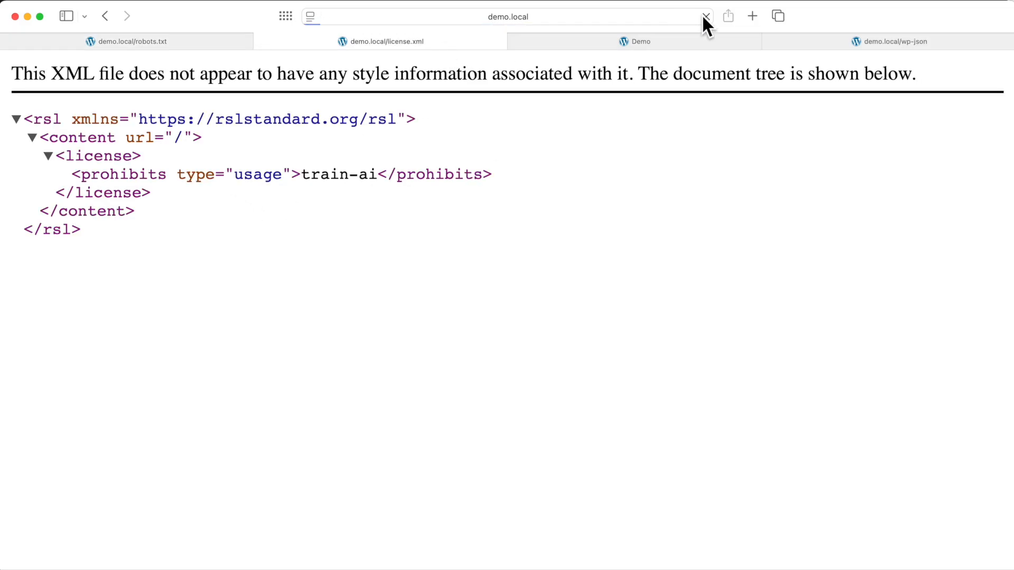
click(705, 16)
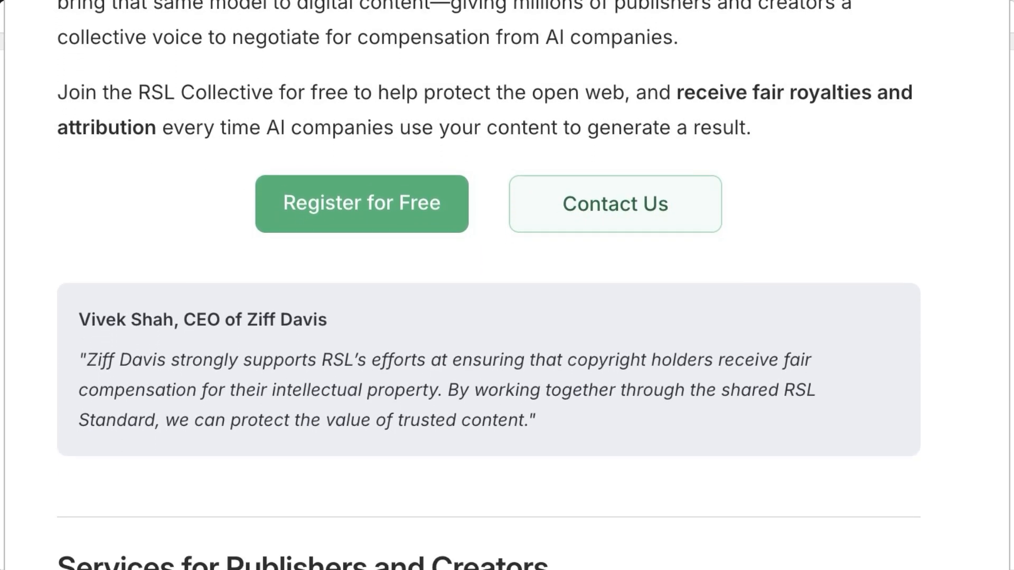
scroll(489, 285, down, 2)
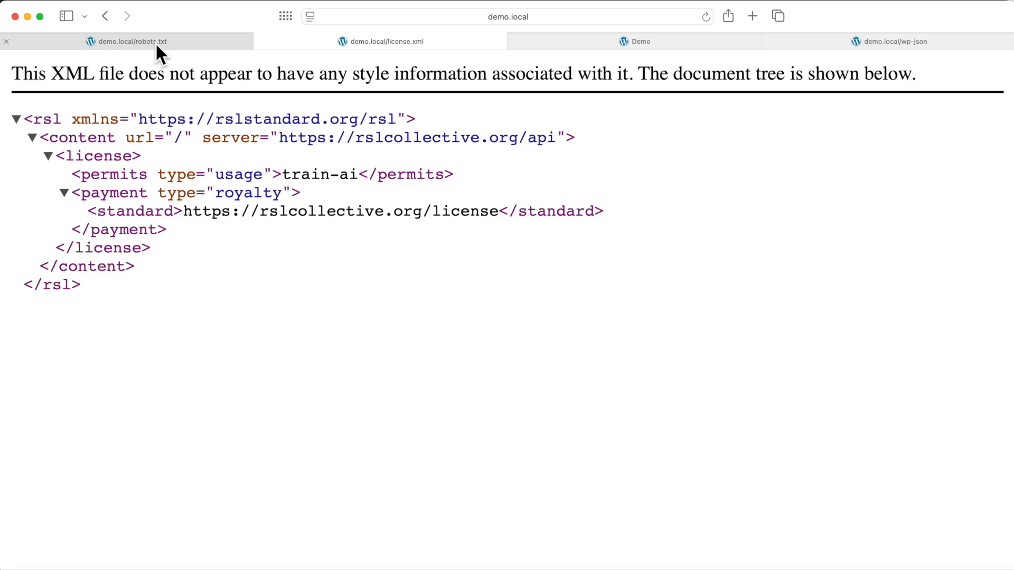
click(155, 42)
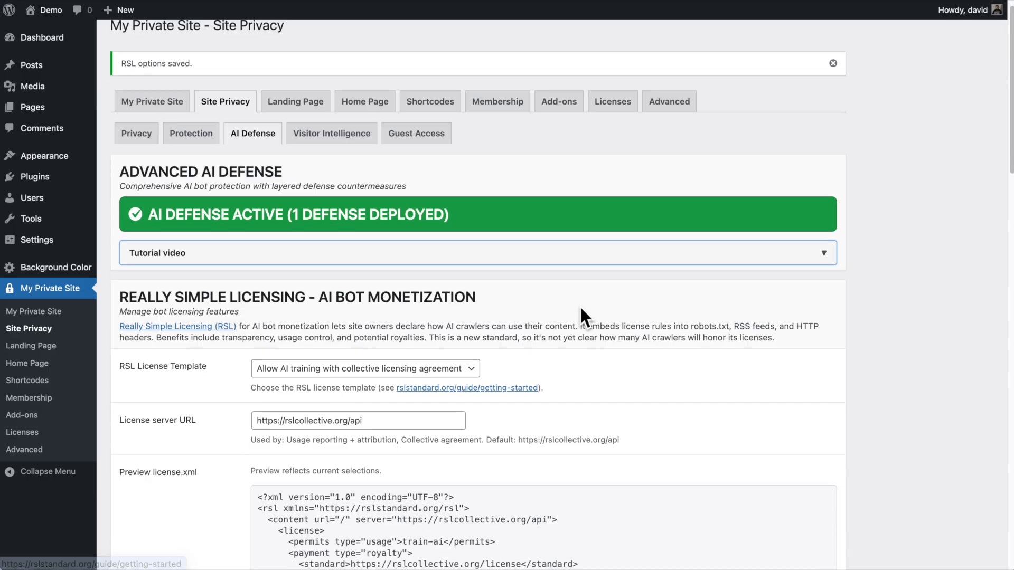
- Enable adding RSL to RSS feeds for the main, category & tag, author and search feeds, and save the RSL options
scroll(579, 305, down, 5)
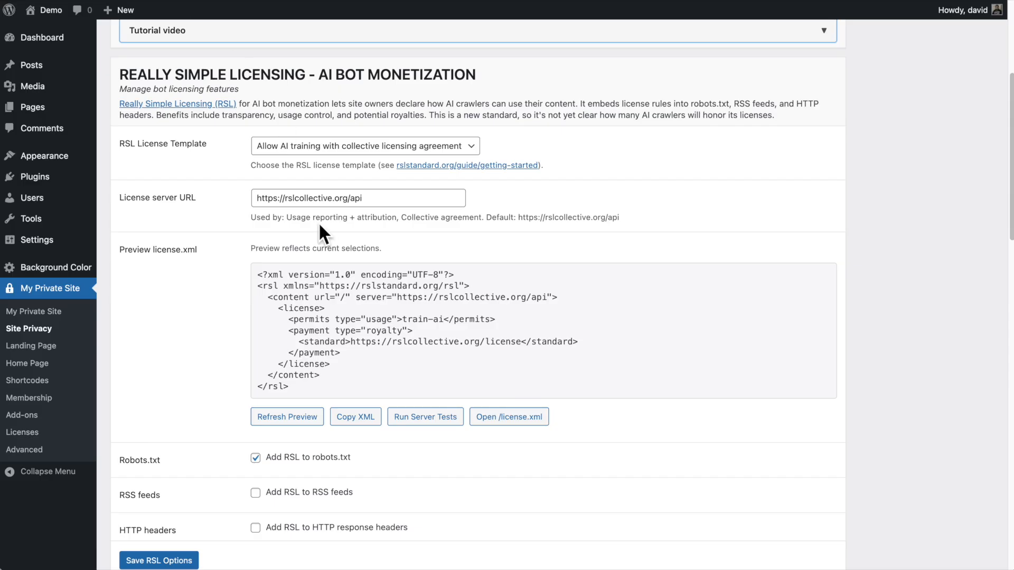
click(256, 492)
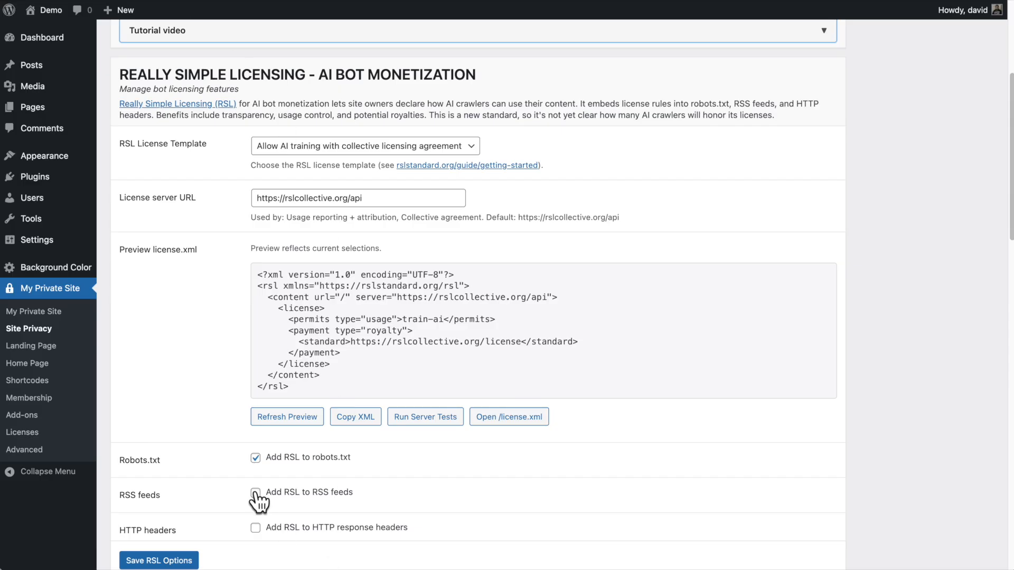
scroll(698, 312, down, 2)
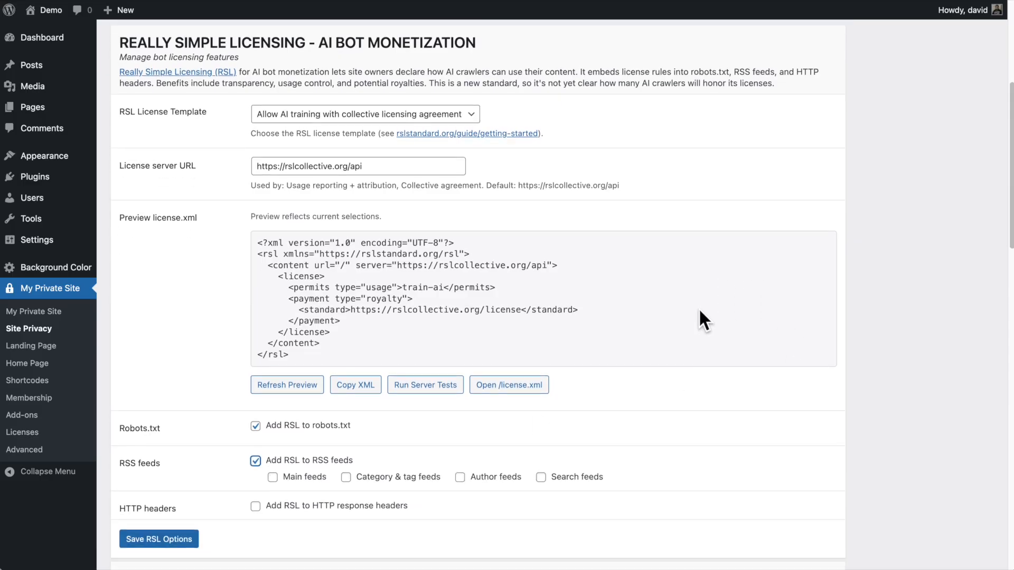
click(255, 456)
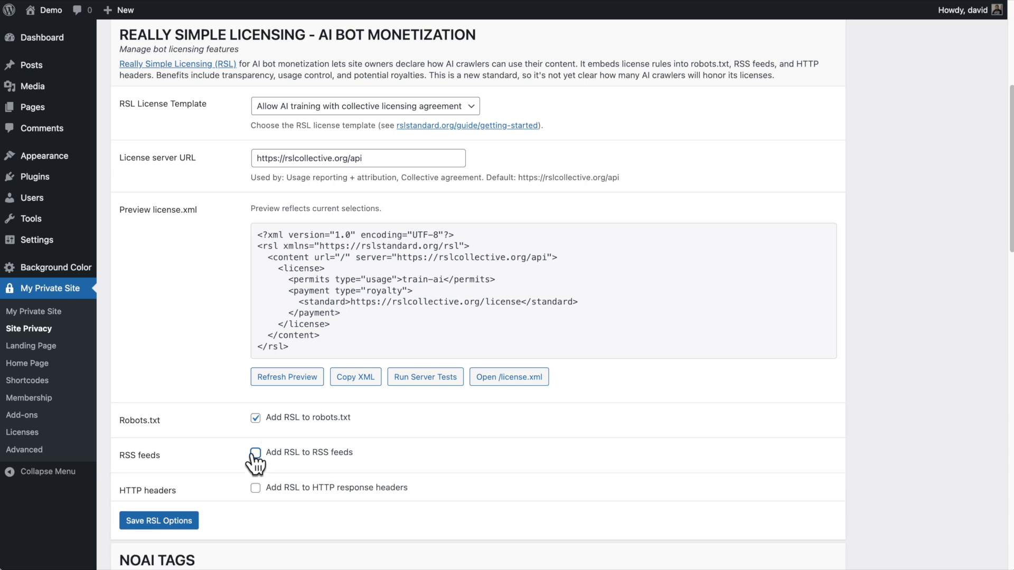
click(256, 455)
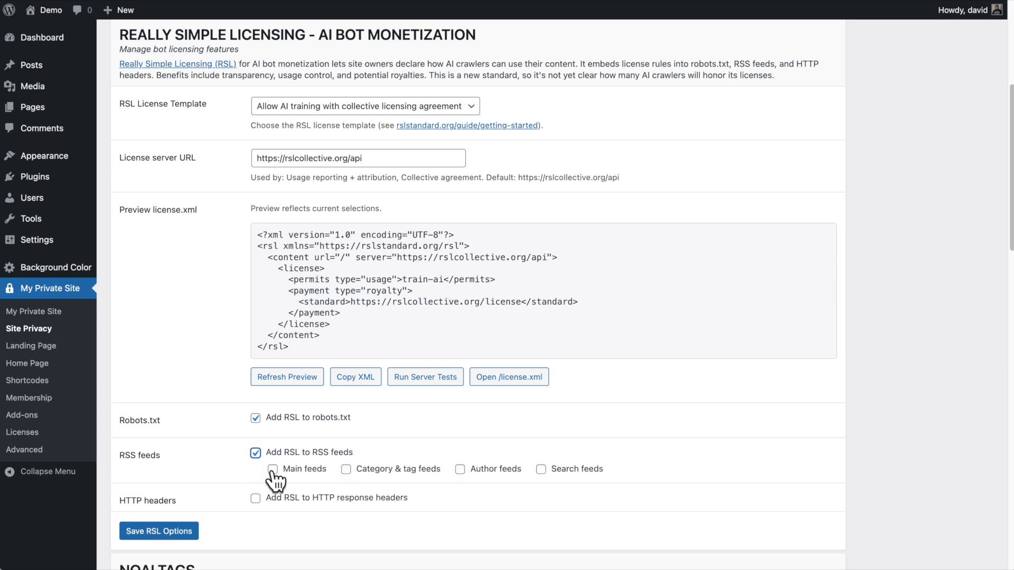
click(273, 469)
click(461, 470)
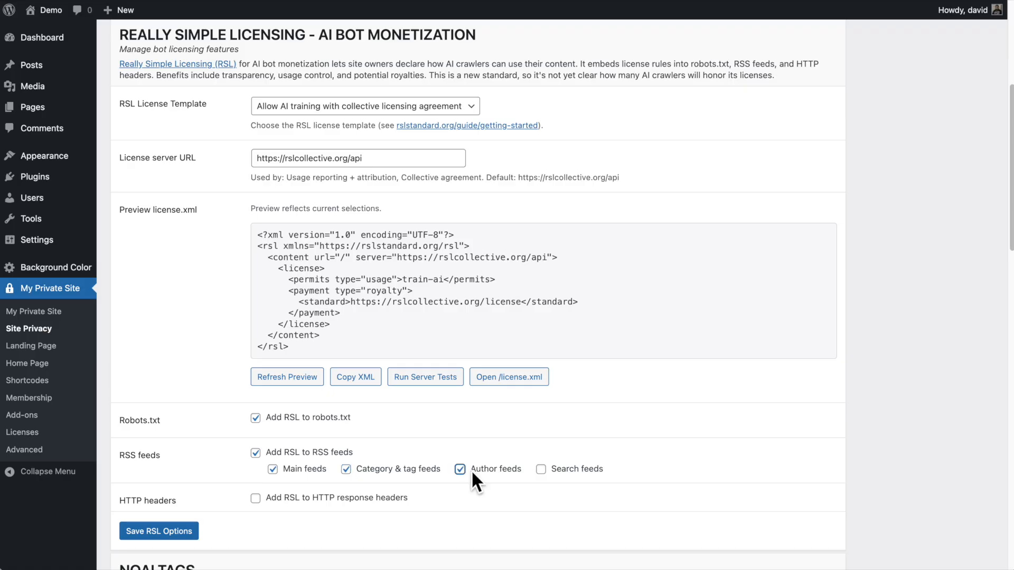
click(543, 472)
click(156, 534)
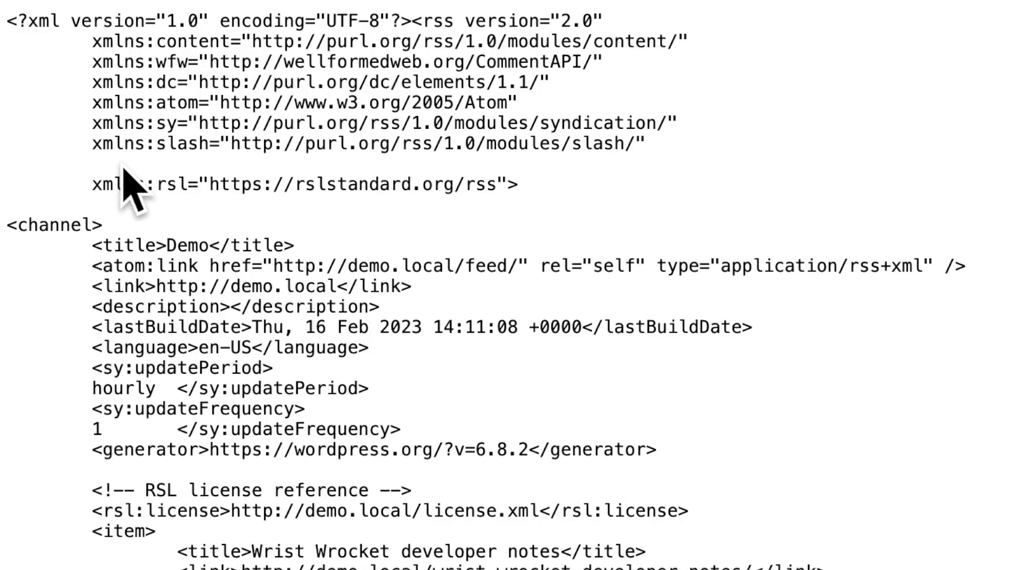
- Examine the xmlns:rsl namespace declaration and the rsl:license reference in the demo.local RSS feed source
drag(91, 177, 258, 179)
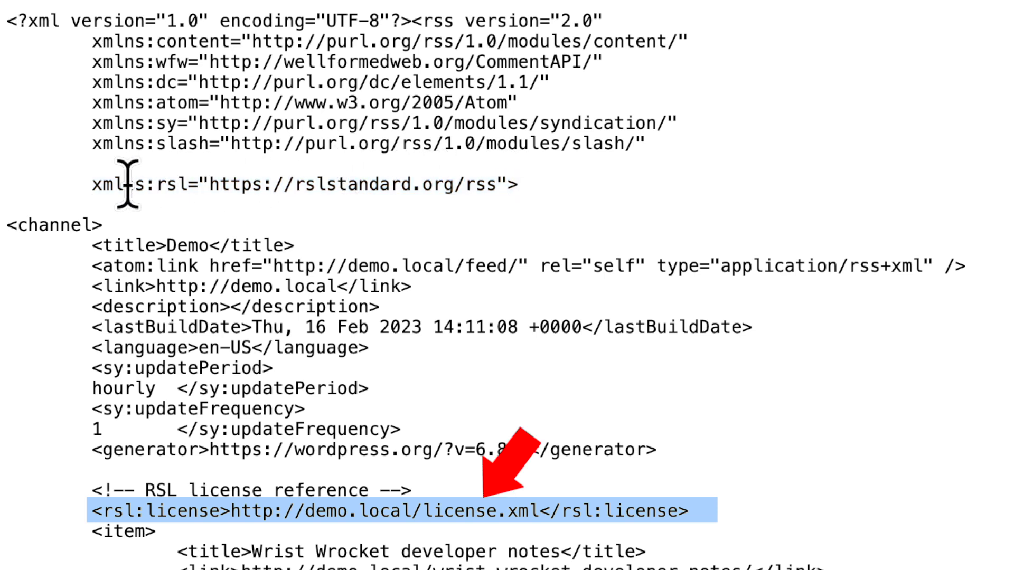
drag(79, 180, 611, 199)
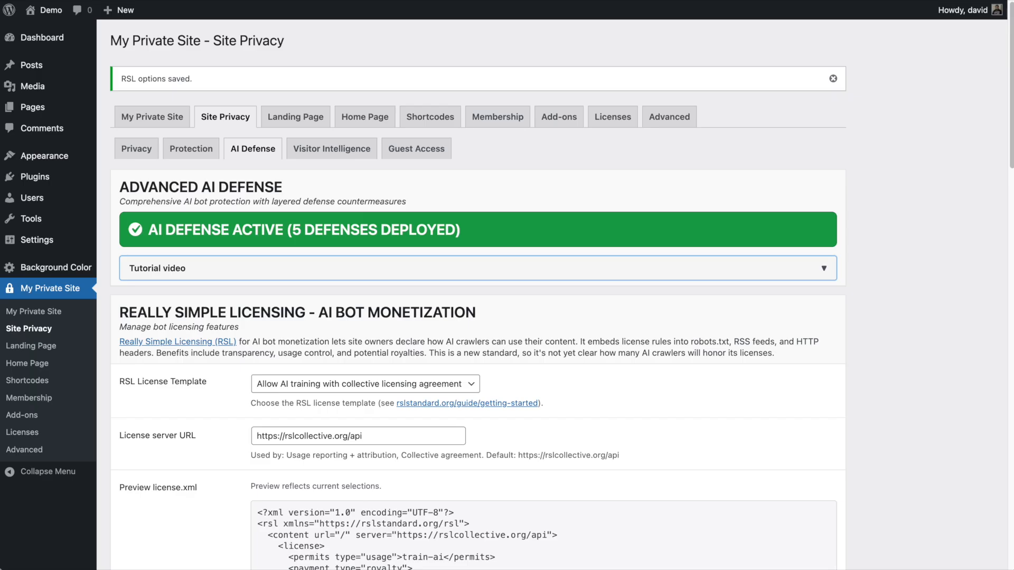
- Enable adding RSL to HTTP response headers and save the RSL options
scroll(495, 336, down, 5)
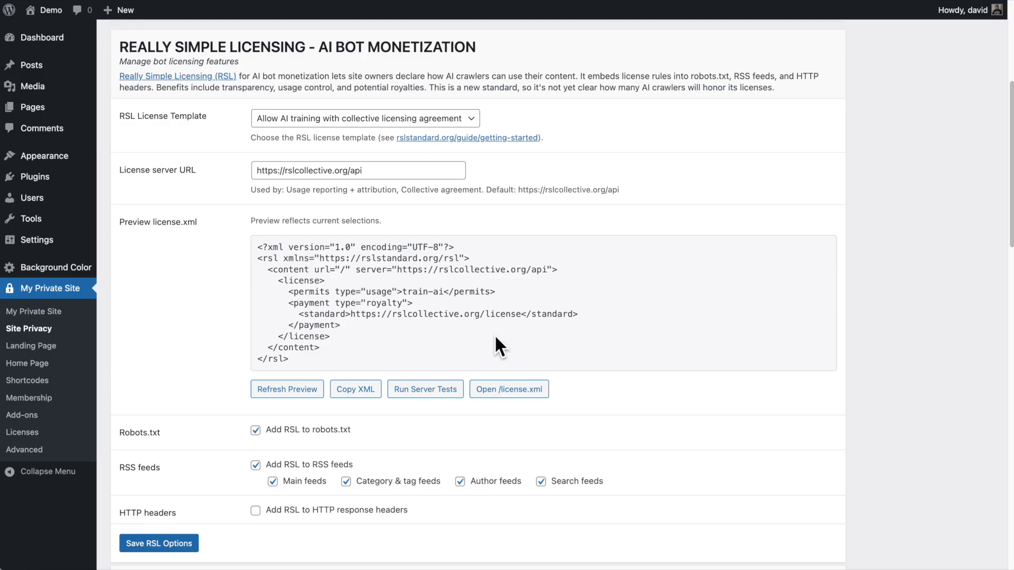
scroll(494, 345, down, 1)
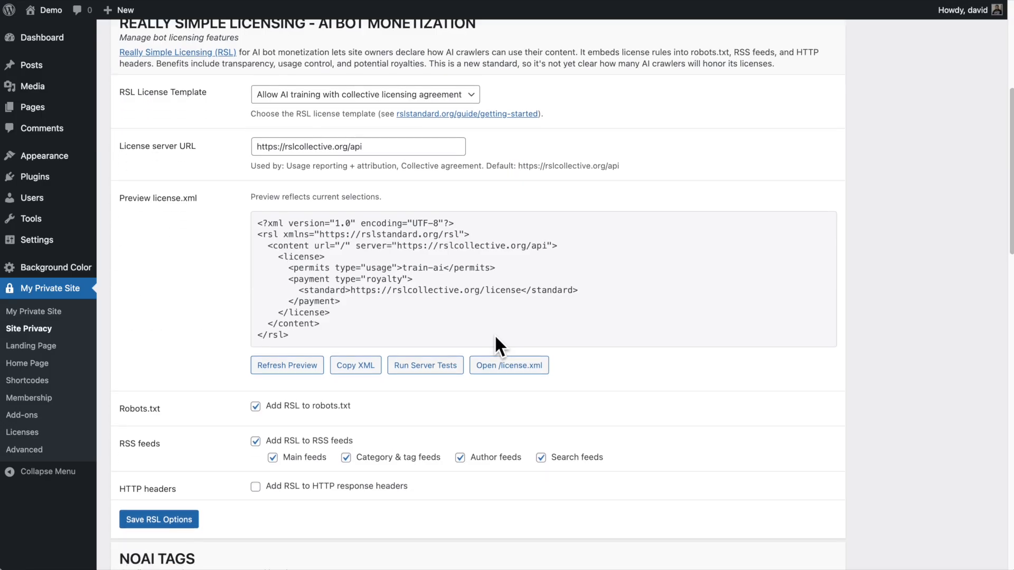
click(255, 487)
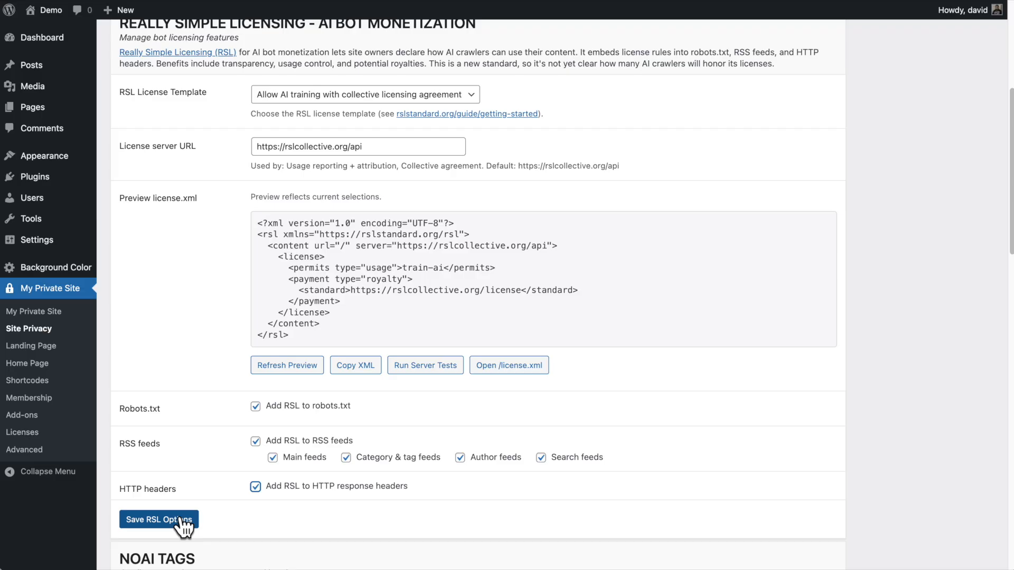
click(184, 521)
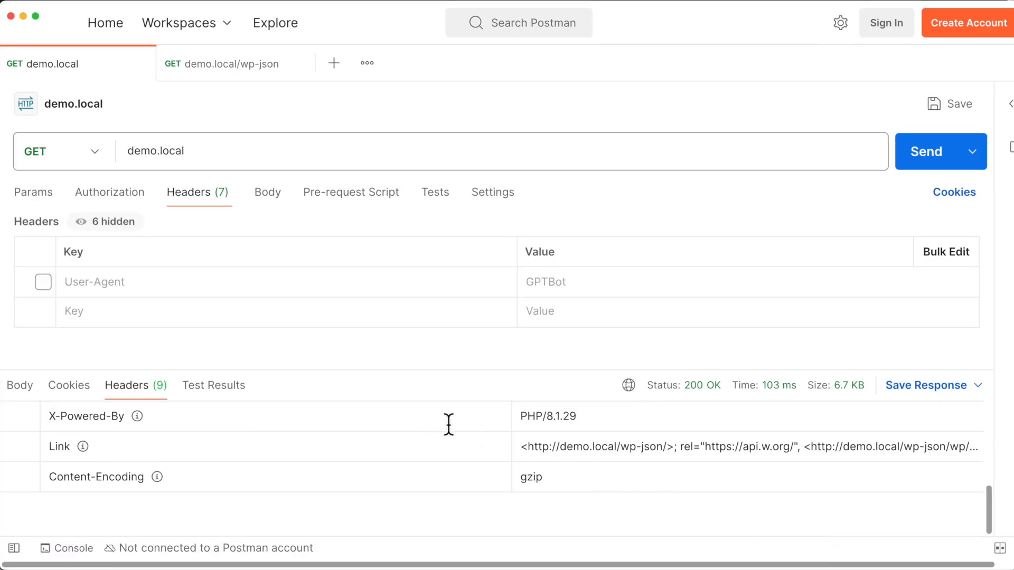
- In Postman, send the GET request to demo.local and inspect the Link response header for the RSL license
click(912, 150)
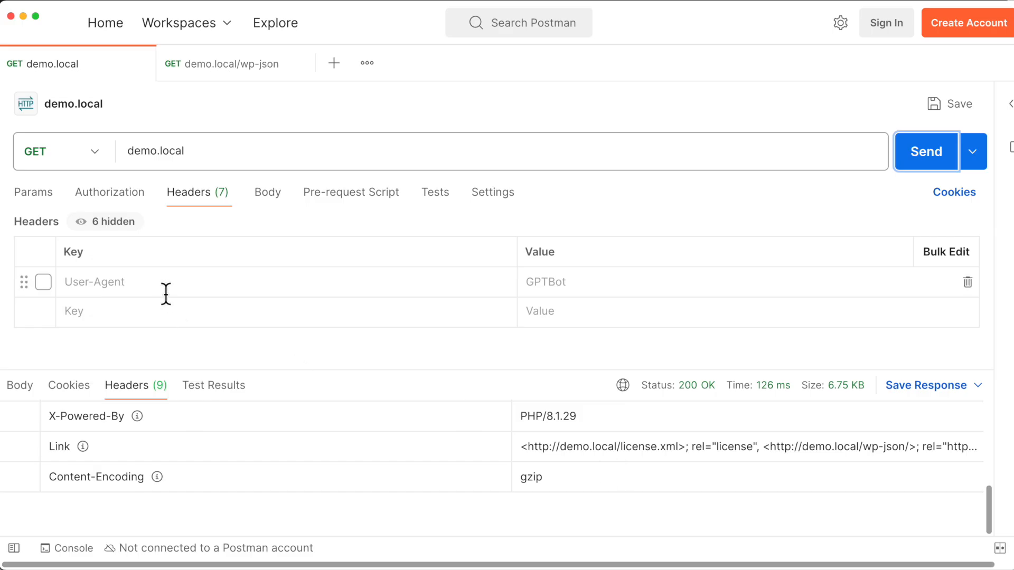
click(23, 16)
- On the AI Defense page, enable and save blocking AI access with NoAI and NoImageAI tags, and resend the demo.local request in Postman
scroll(505, 360, down, 2)
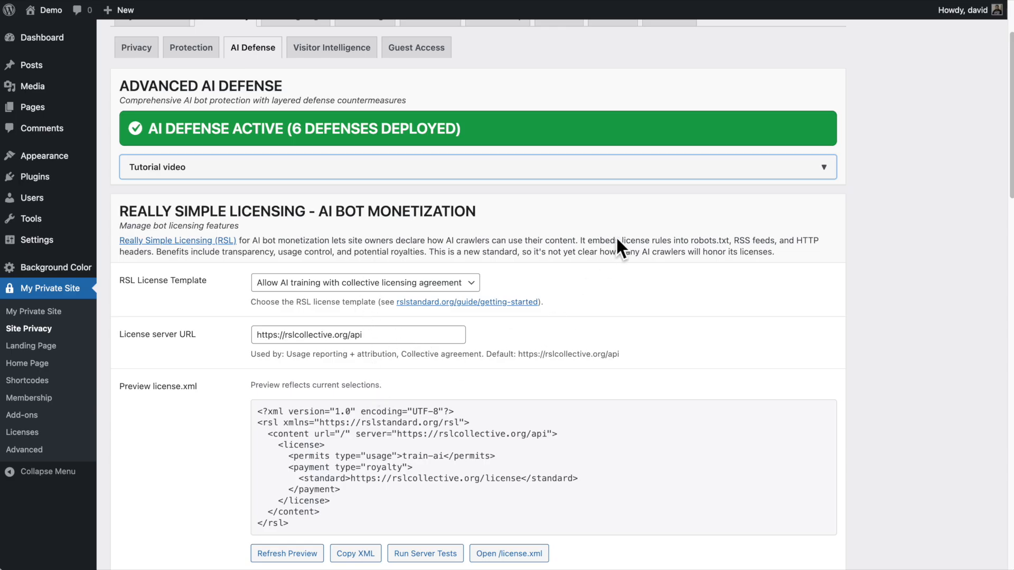
scroll(616, 239, down, 5)
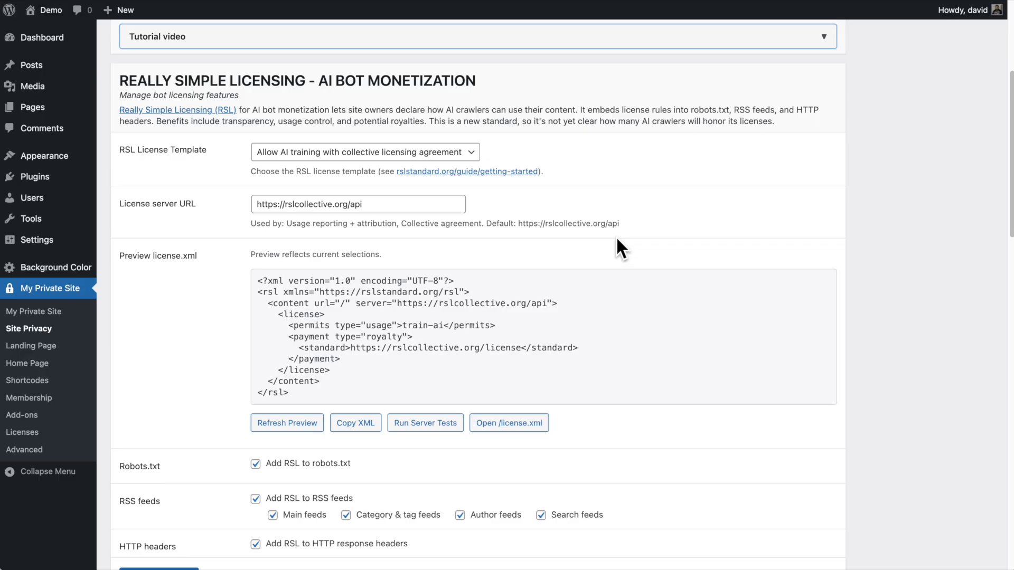
scroll(618, 242, down, 4)
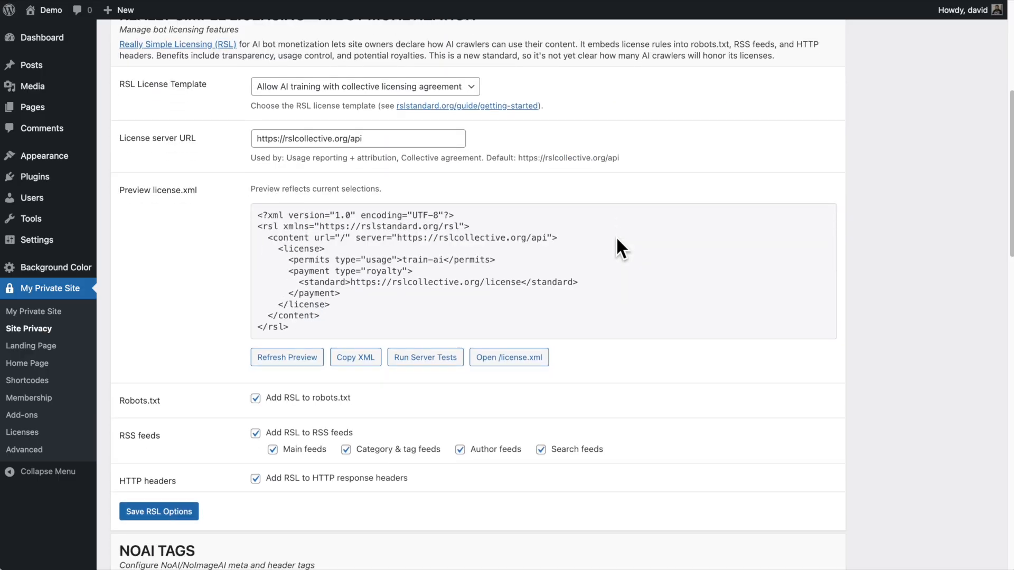
scroll(619, 247, down, 2)
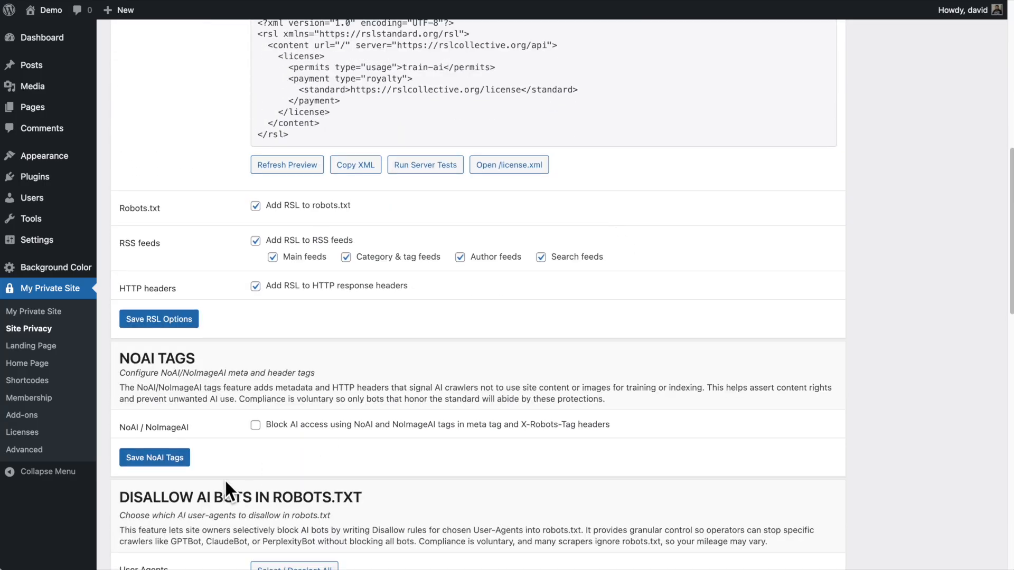
click(255, 426)
click(156, 459)
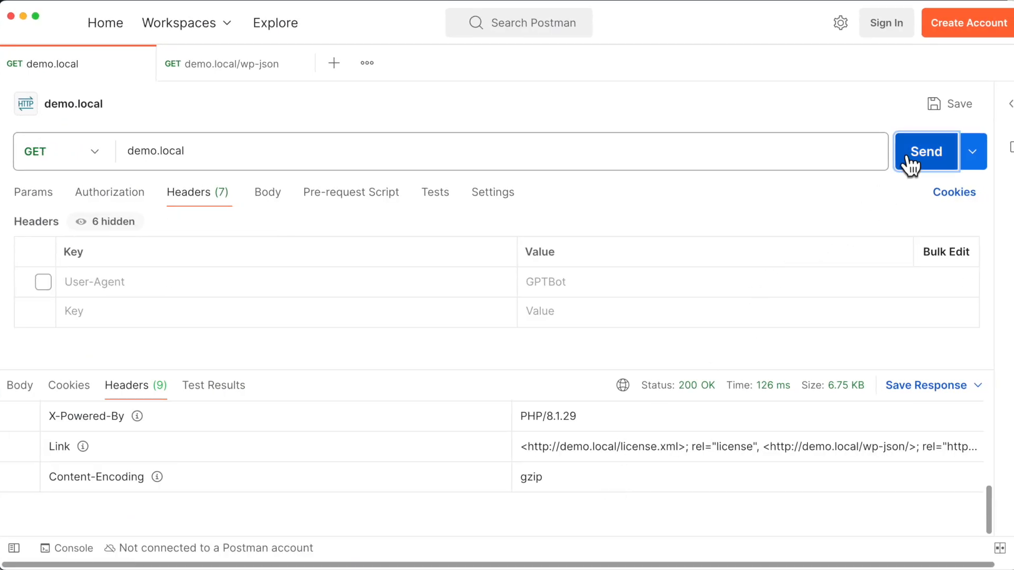
click(911, 161)
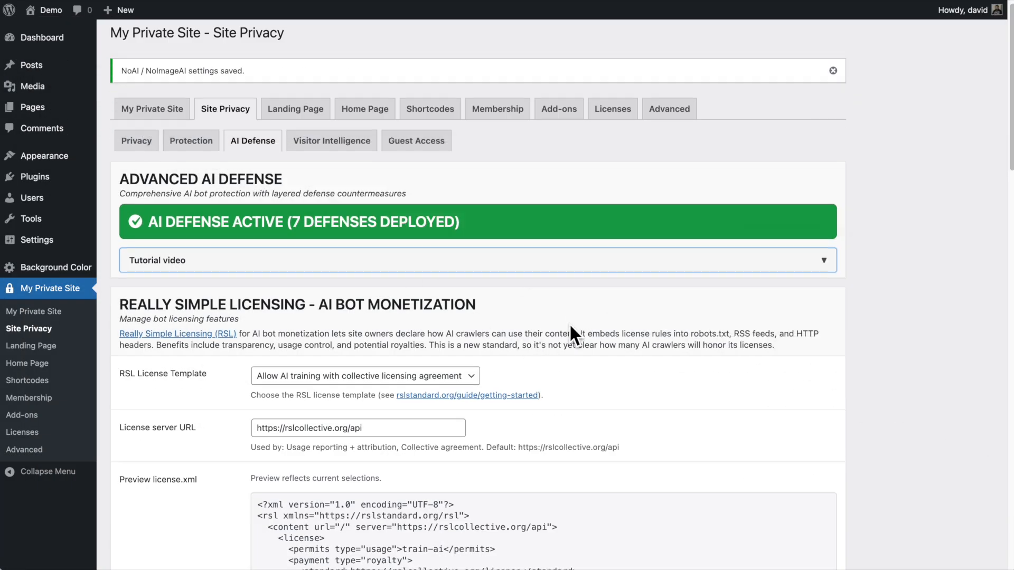
- Review the user agents under Disallow AI Bots in robots.txt, and reload demo.local/robots.txt in Safari to inspect its current rules
scroll(574, 336, down, 7)
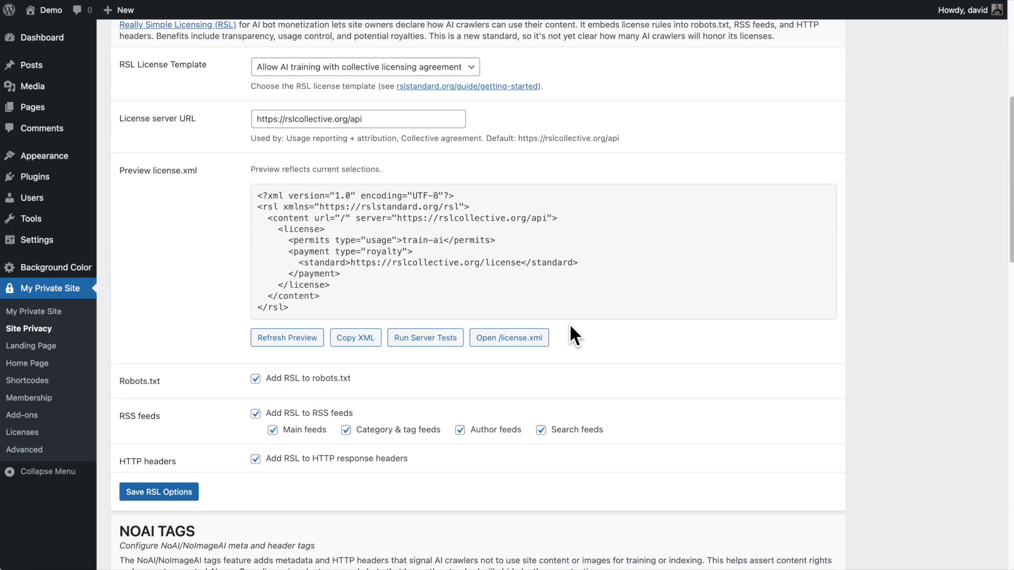
scroll(570, 327, down, 6)
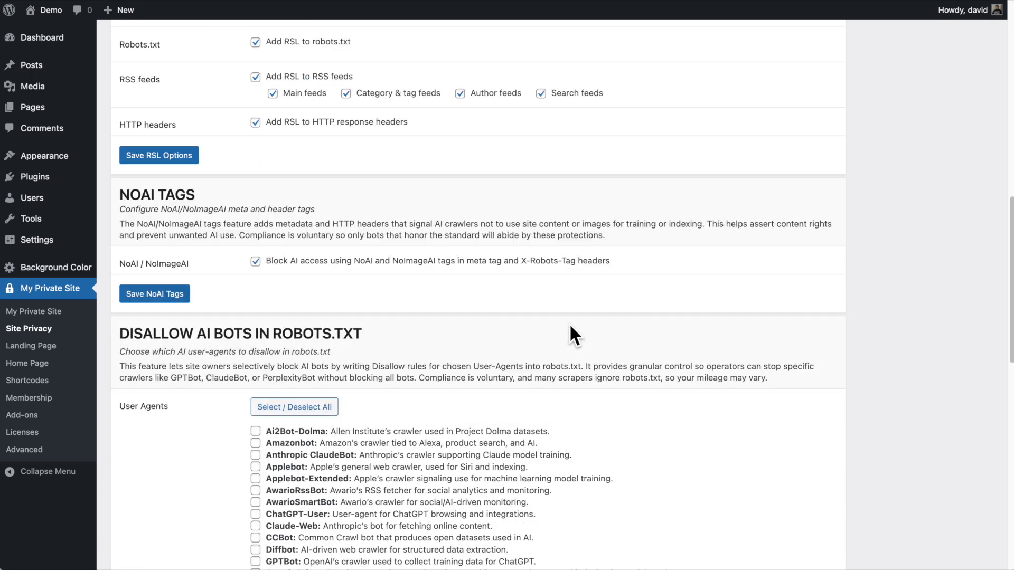
scroll(574, 336, down, 4)
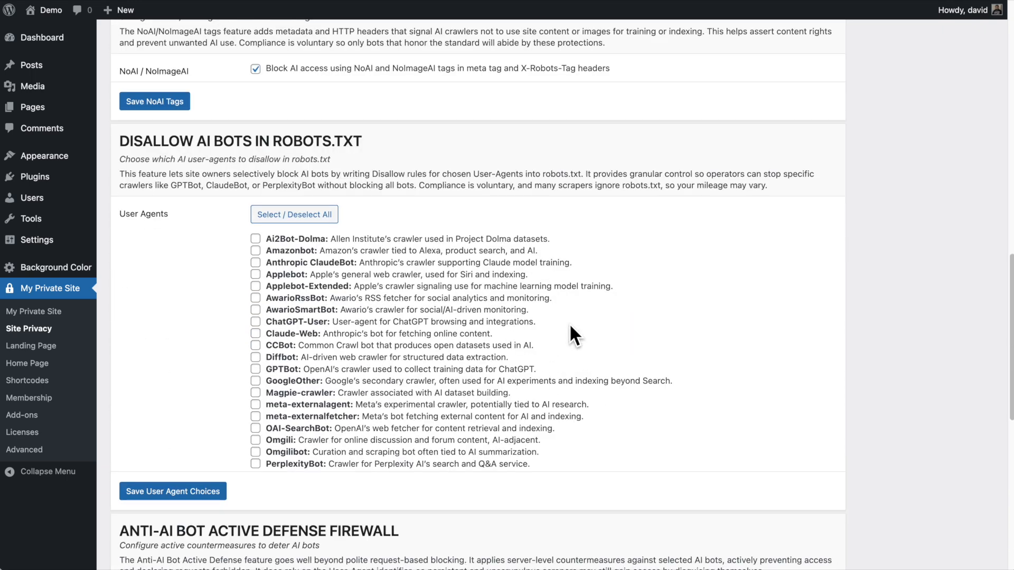
right_click(377, 569)
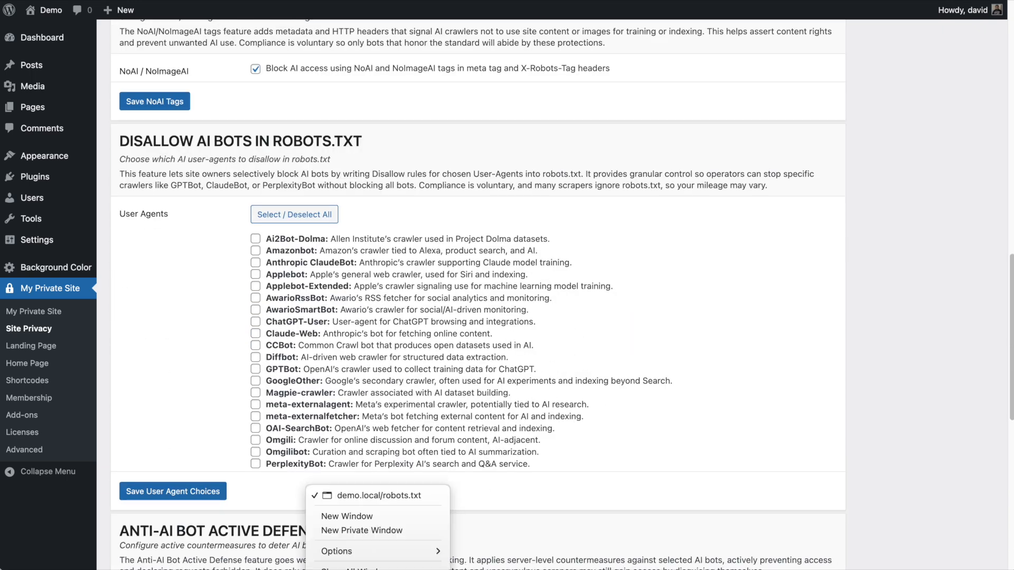
click(350, 497)
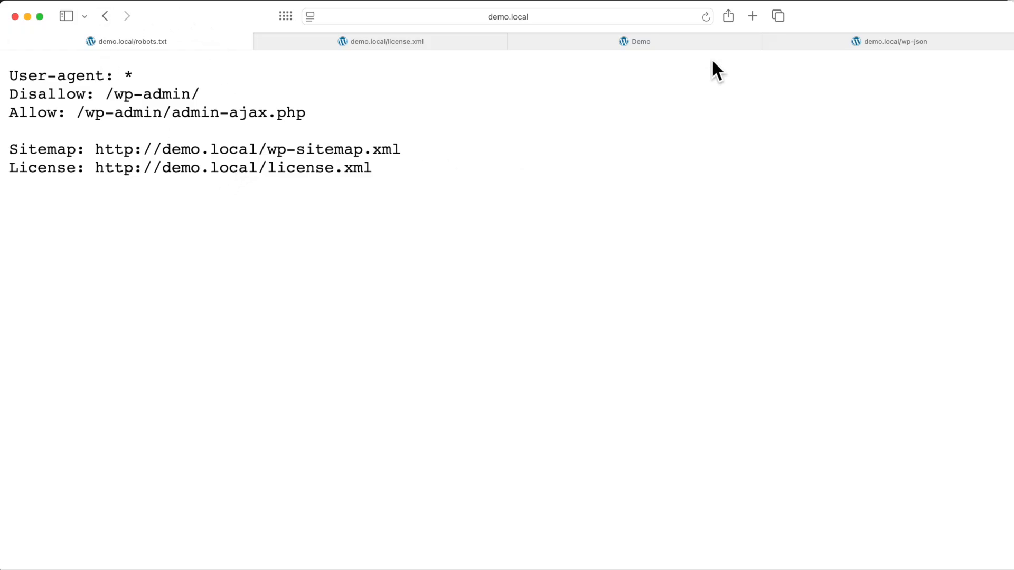
click(705, 17)
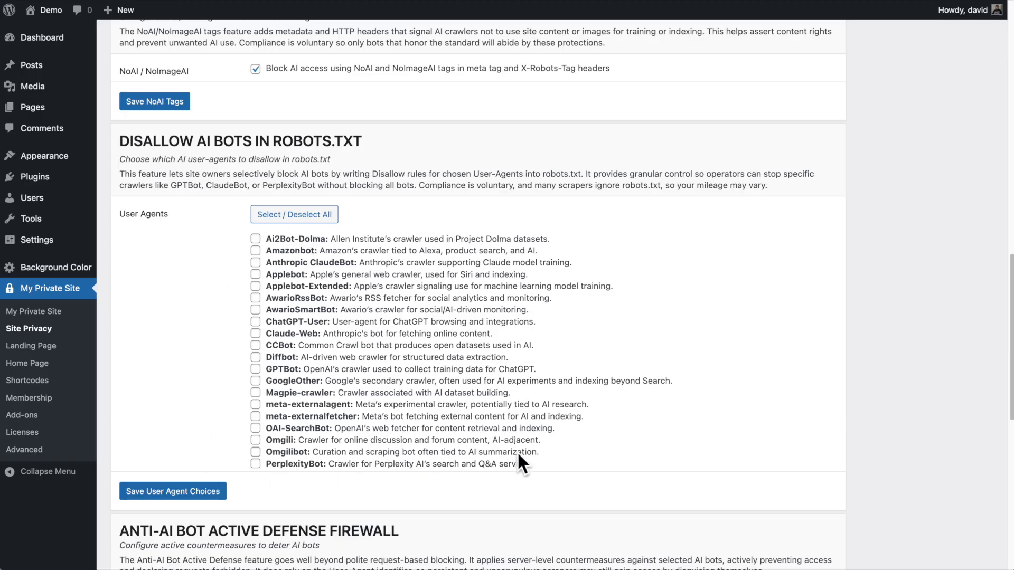
- Select all AI user agents to disallow, save the user agent choices, and reload demo.local/robots.txt in Safari to check the rules
click(289, 216)
click(189, 498)
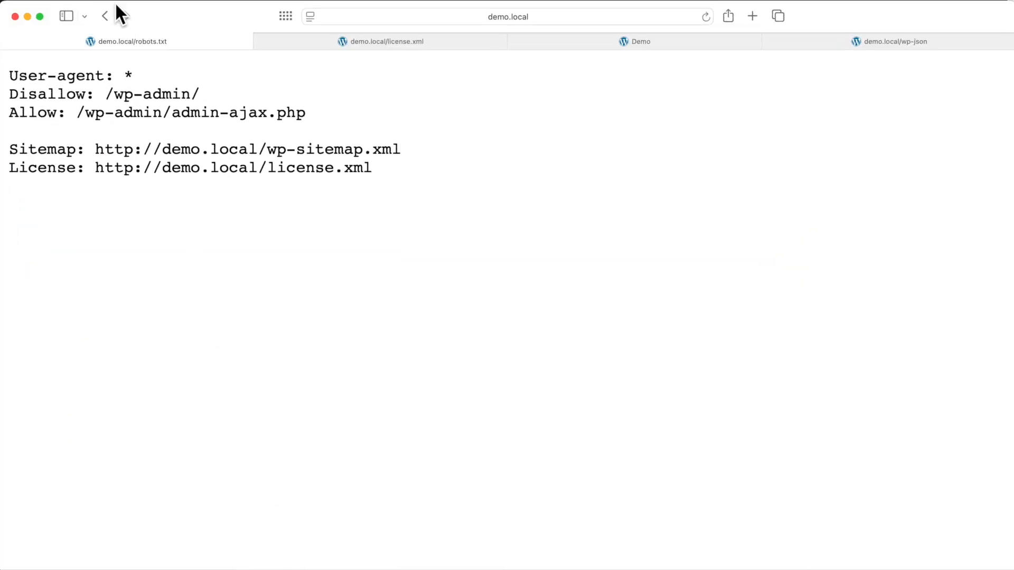
click(706, 16)
scroll(195, 264, down, 1)
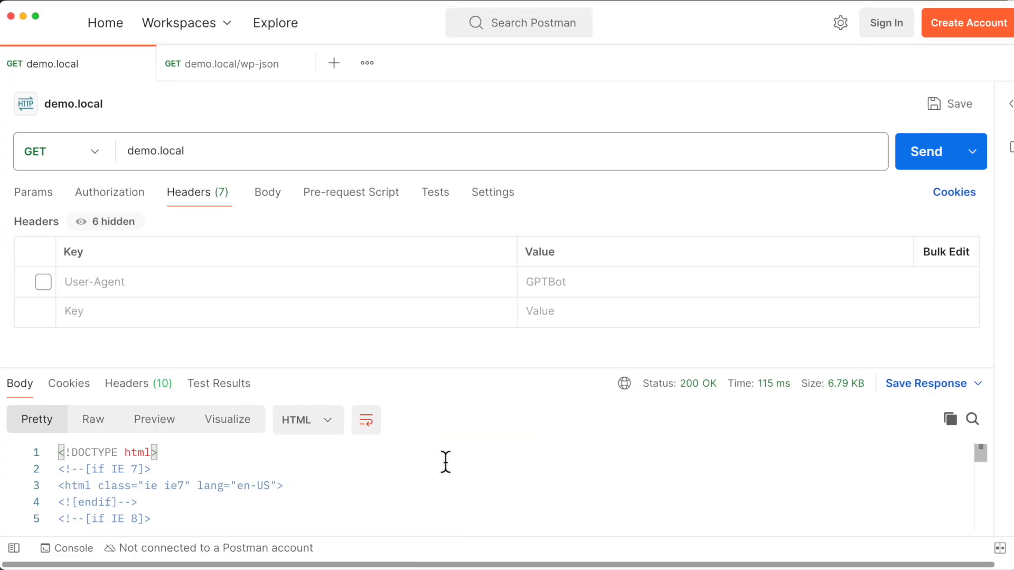
- In Postman, examine the HTML response body of demo.local without the GPTBot User-Agent header, and resend the GET request
scroll(445, 462, down, 3)
scroll(446, 462, down, 15)
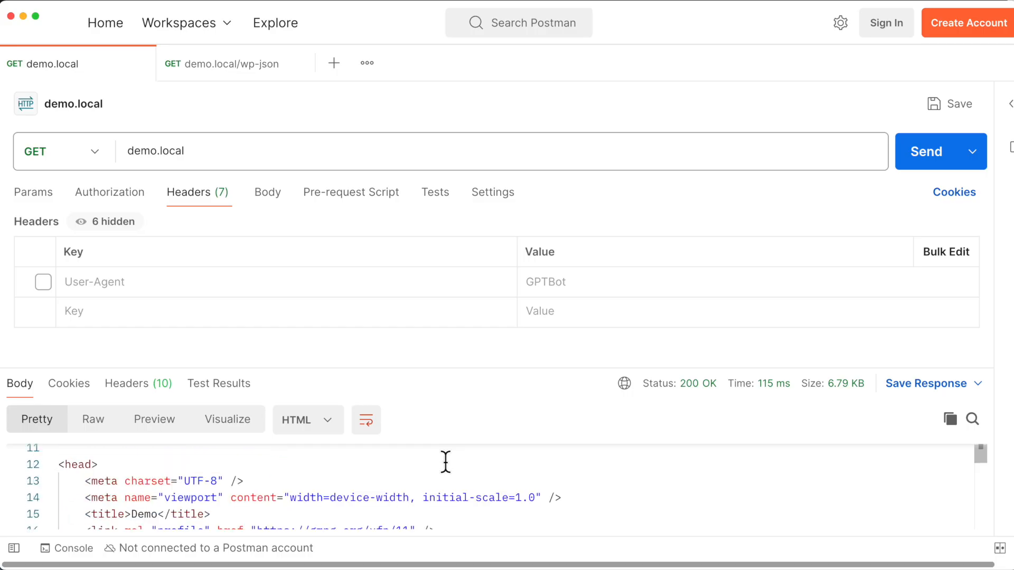
scroll(481, 474, down, 20)
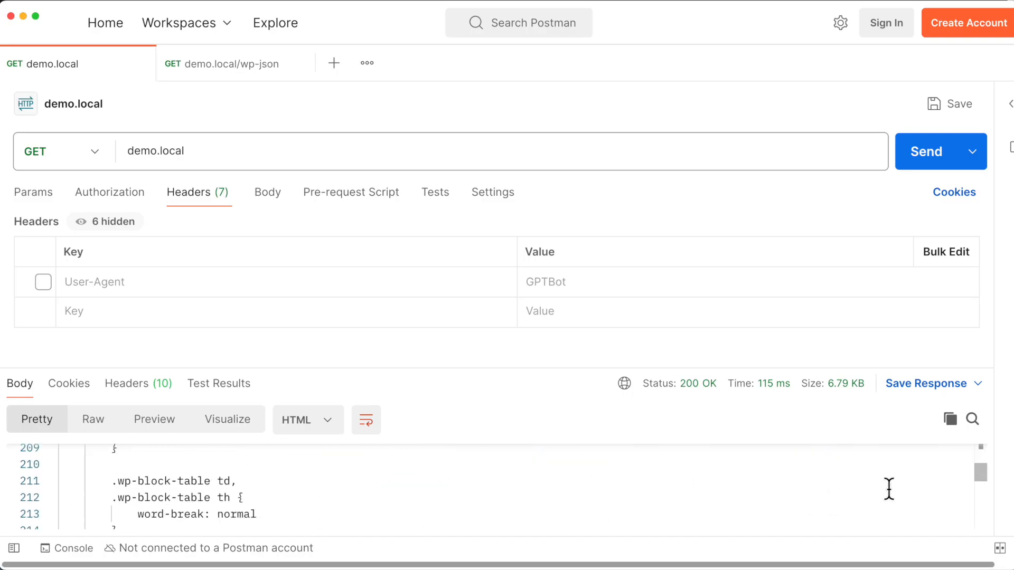
drag(981, 474, 977, 504)
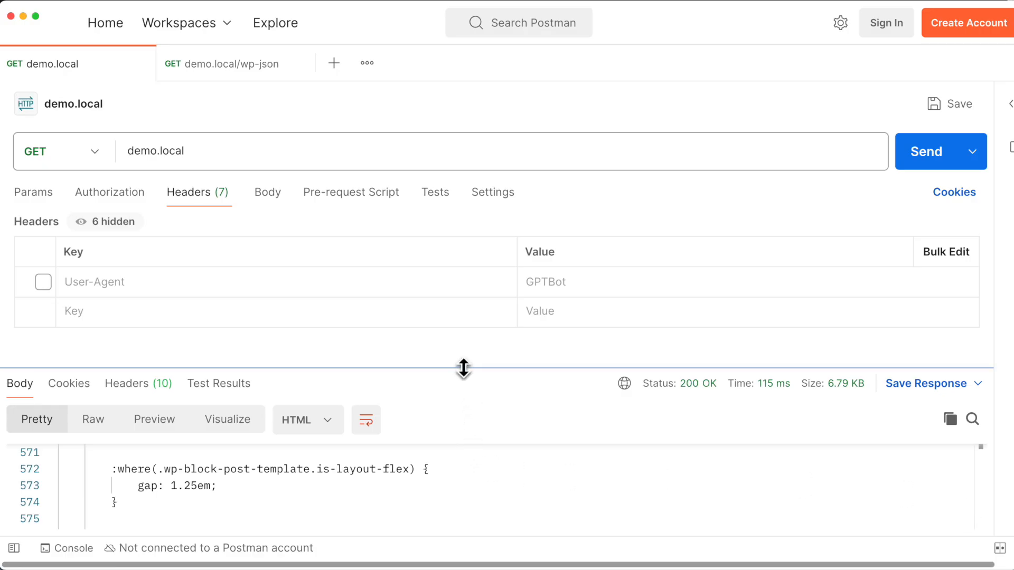
drag(464, 368, 446, 253)
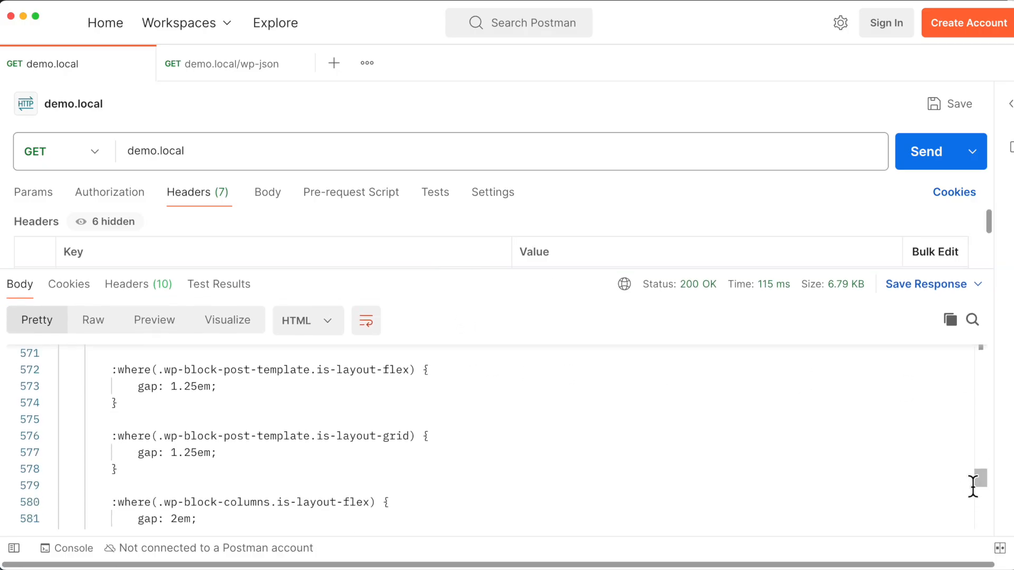
drag(980, 482, 958, 352)
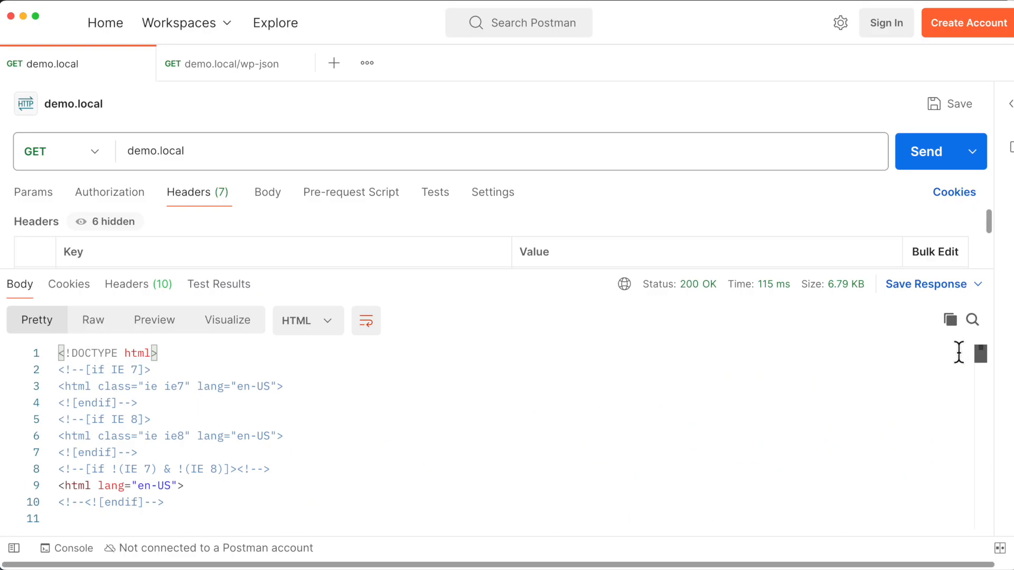
drag(382, 268, 414, 346)
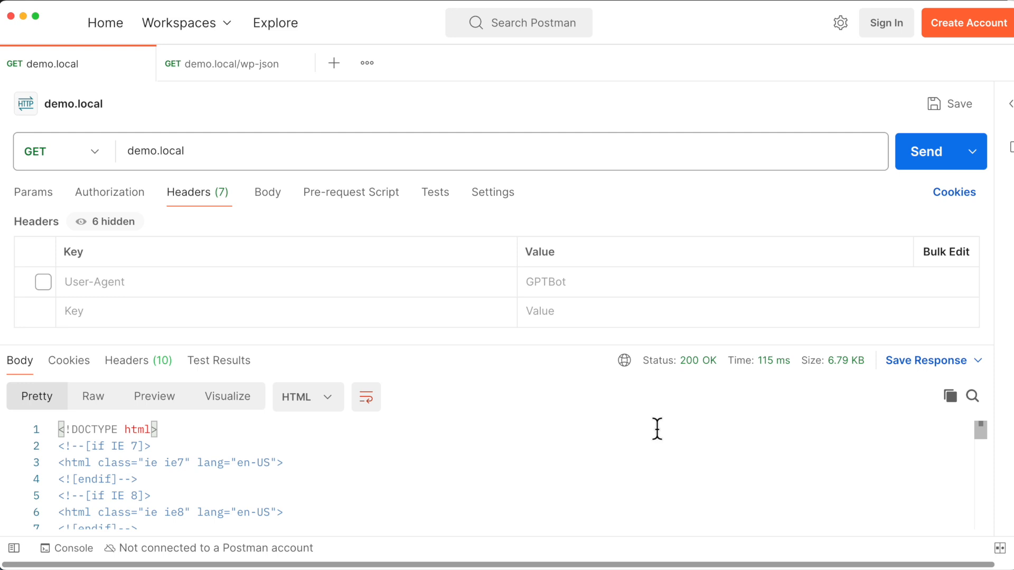
click(926, 152)
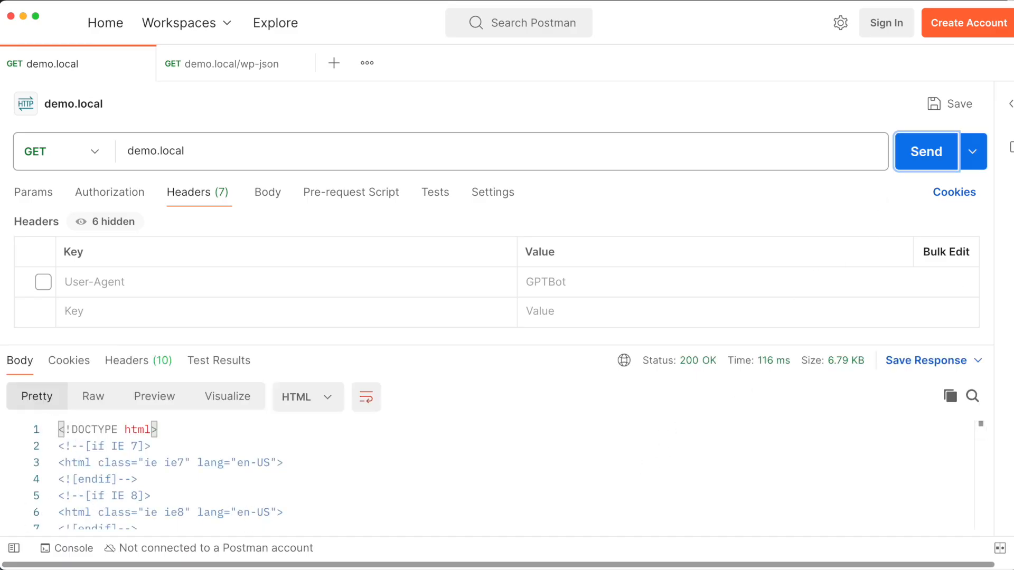
- On the WordPress AI Defense page, forbid all front-end and admin requests by GPTBot in the Active Defense Firewall and save
click(23, 15)
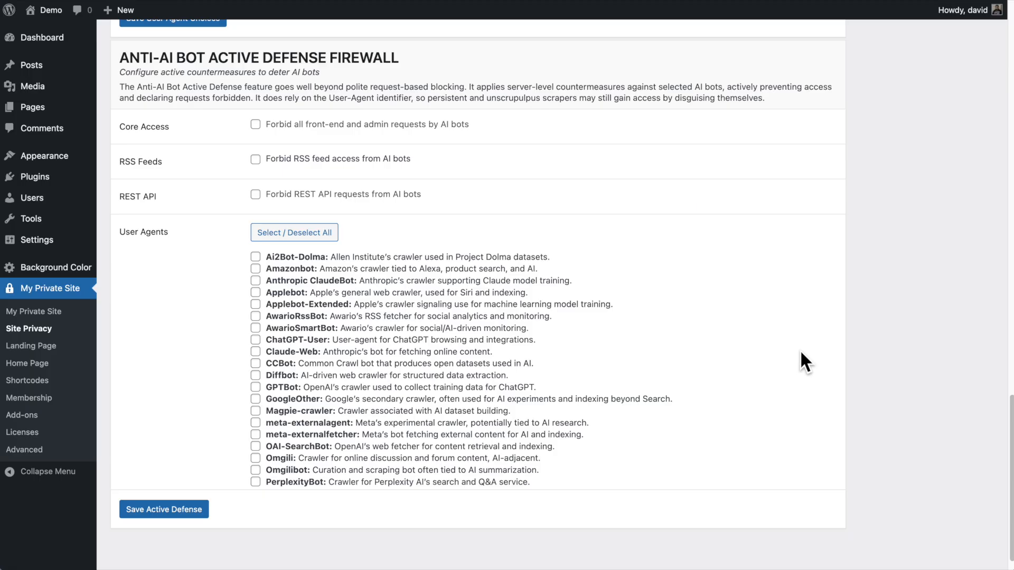
click(256, 125)
click(255, 388)
click(185, 509)
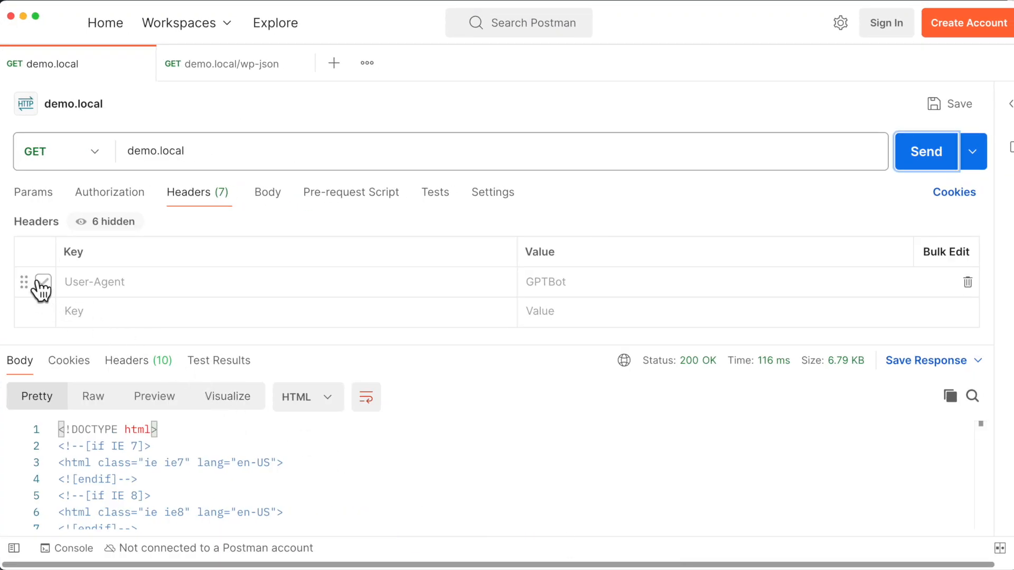
- In Postman, enable the GPTBot User-Agent header for demo.local and resend the GET request to check the response status
click(40, 285)
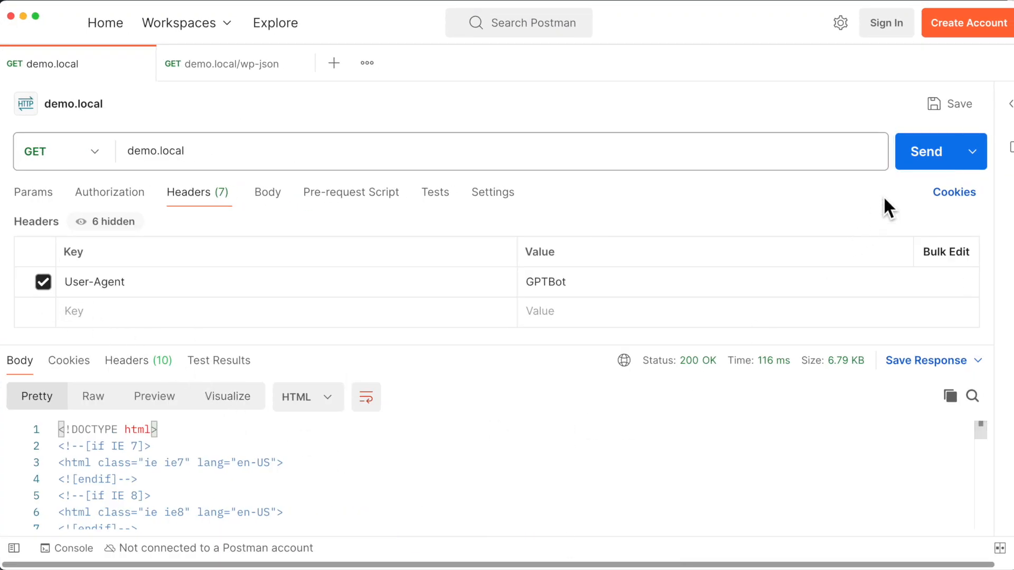
click(932, 156)
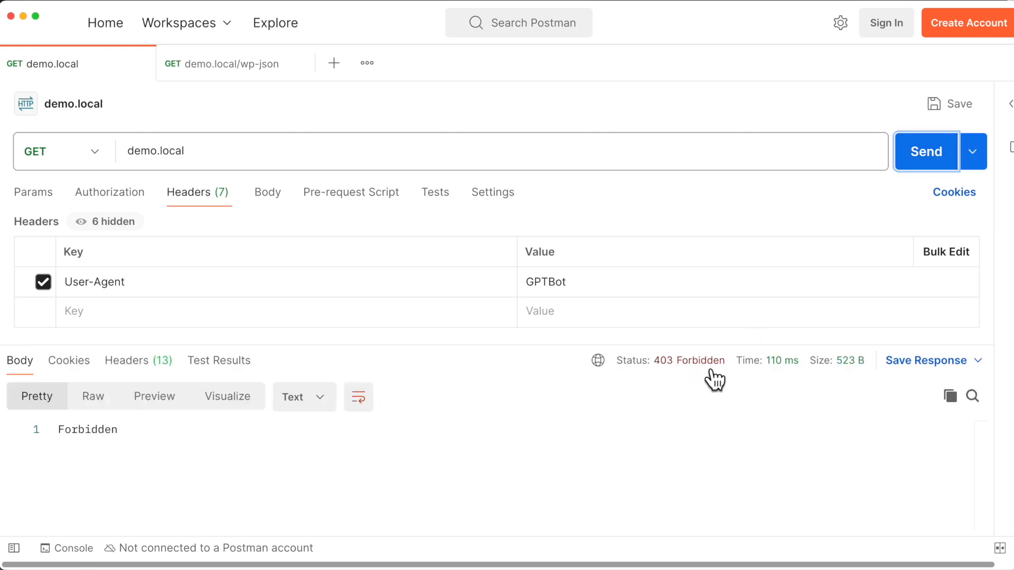
mouse_move(710, 369)
- Back on the WordPress AI Defense page, forbid REST API requests from AI bots in the firewall and save the active defense options
click(22, 16)
scroll(483, 390, down, 20)
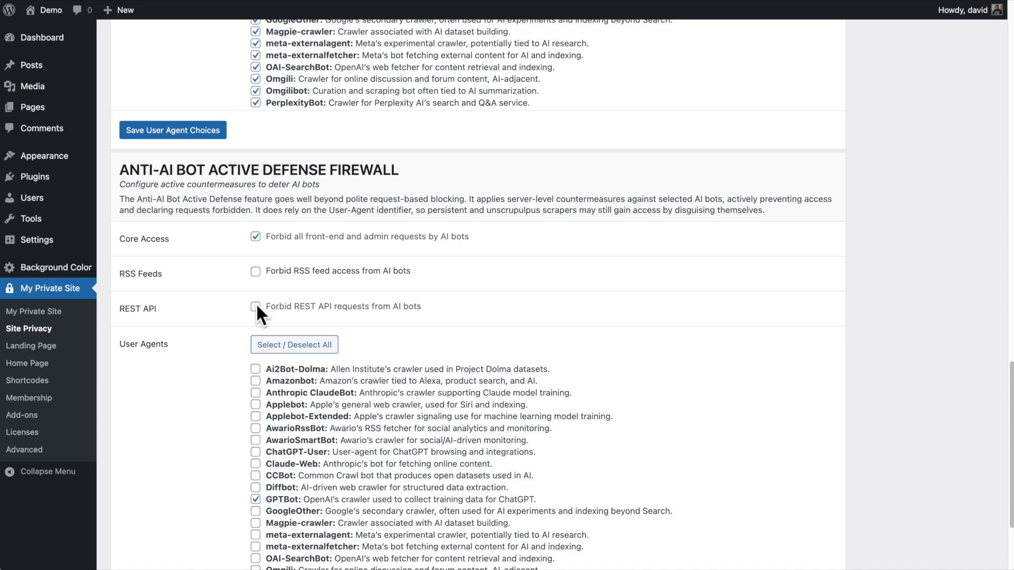
click(255, 272)
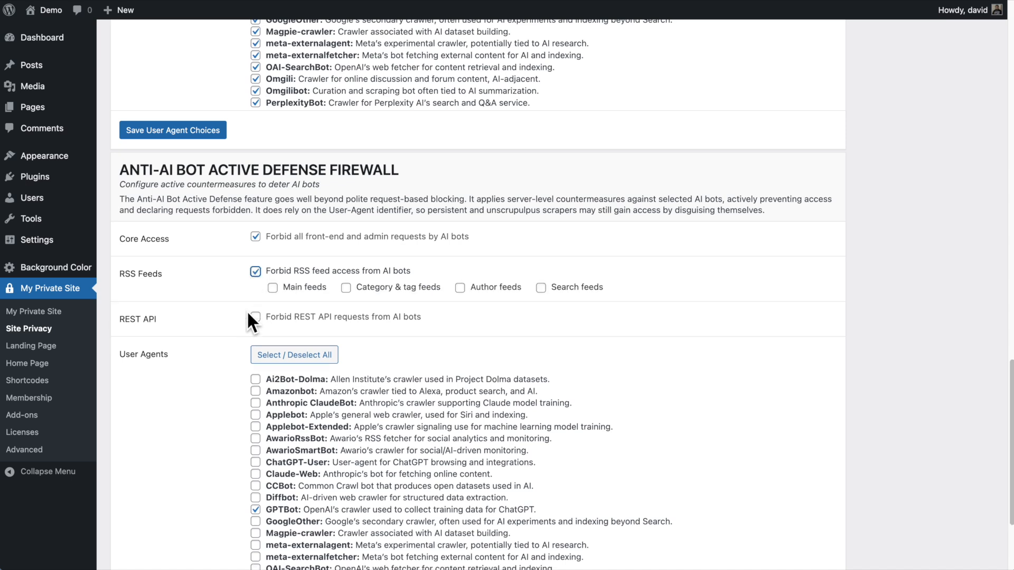
click(255, 317)
click(273, 288)
scroll(687, 334, down, 2)
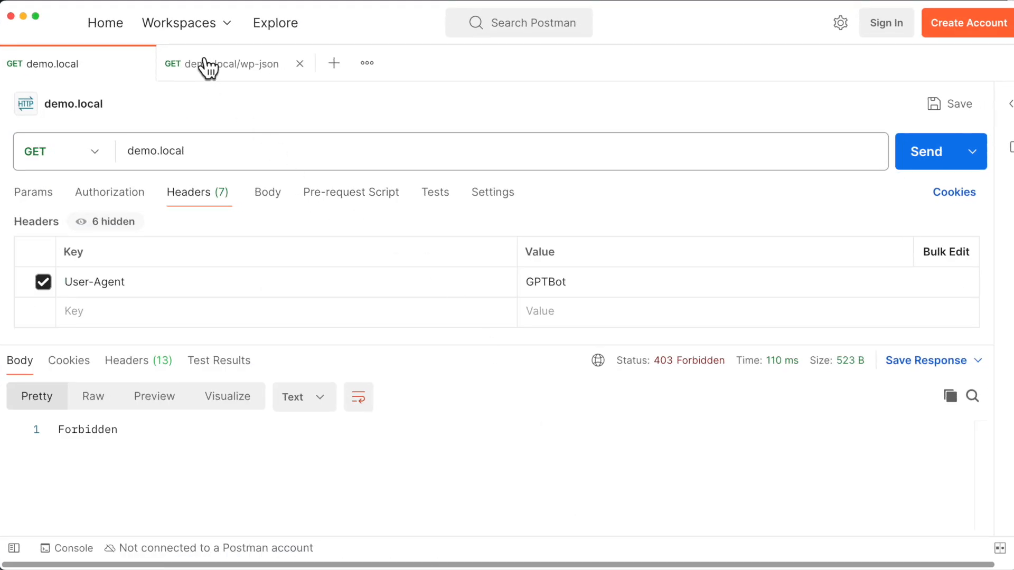
- In Postman, send the demo.local/wp-json GET request without the GPTBot User-Agent header and examine the returned JSON
click(208, 67)
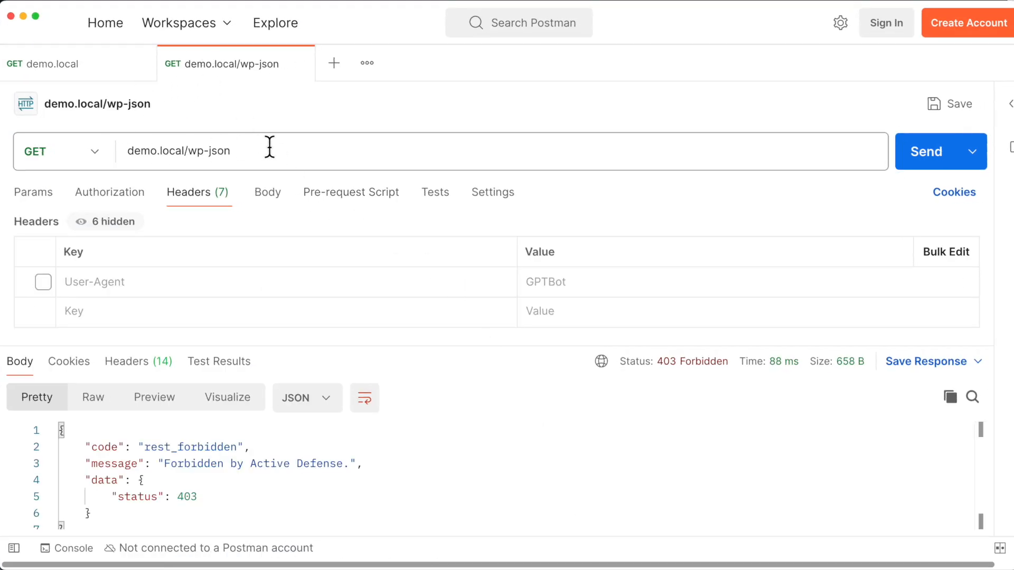
click(922, 153)
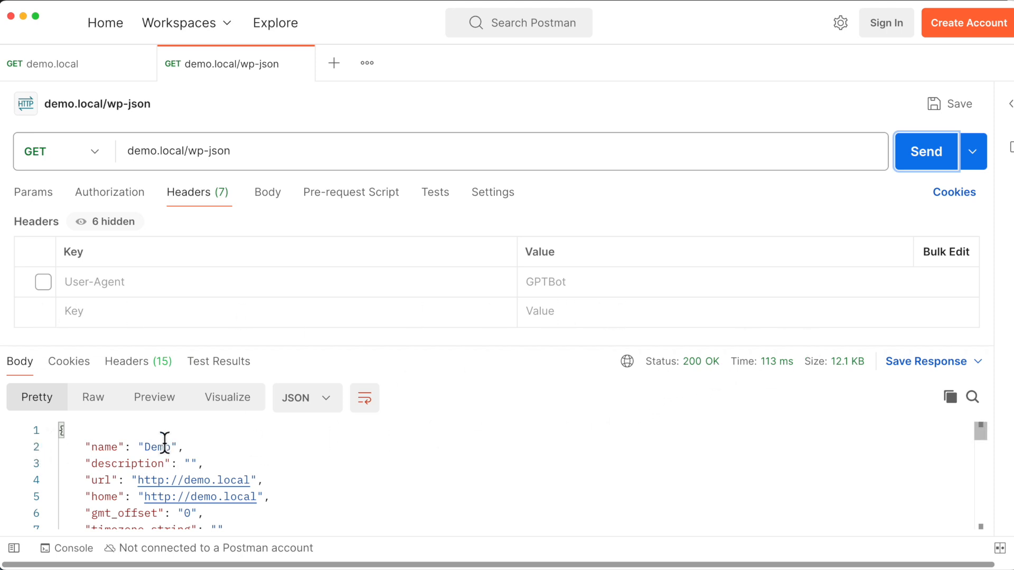
scroll(165, 443, down, 5)
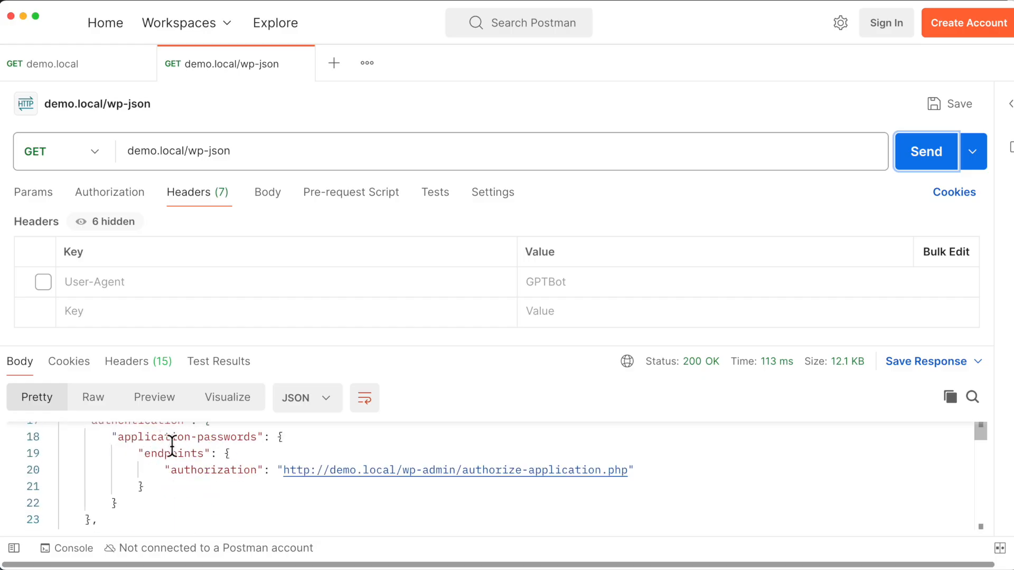
scroll(167, 444, up, 5)
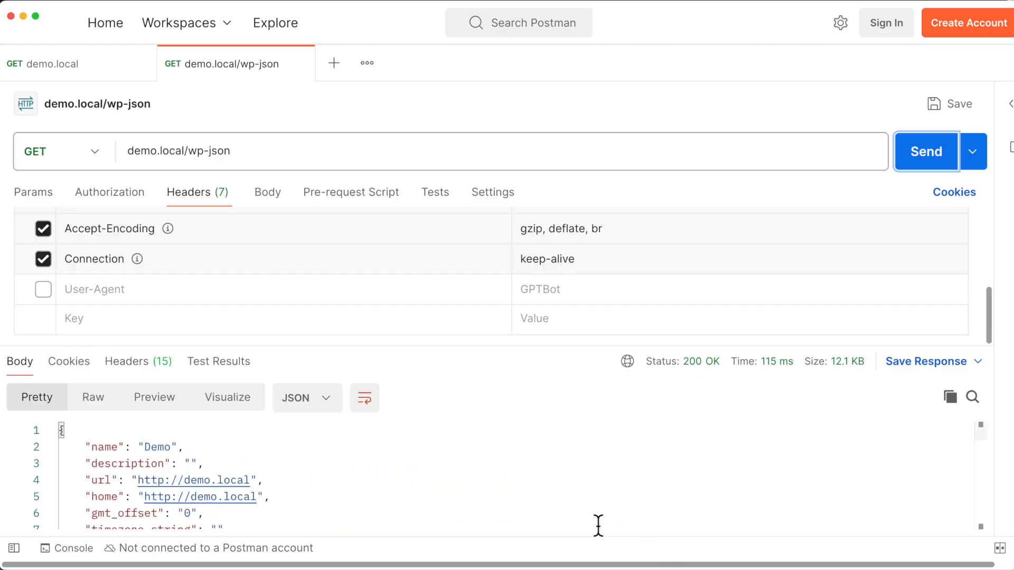
- Enable the GPTBot User-Agent header on the demo.local/wp-json request and resend it to check the response status
click(42, 292)
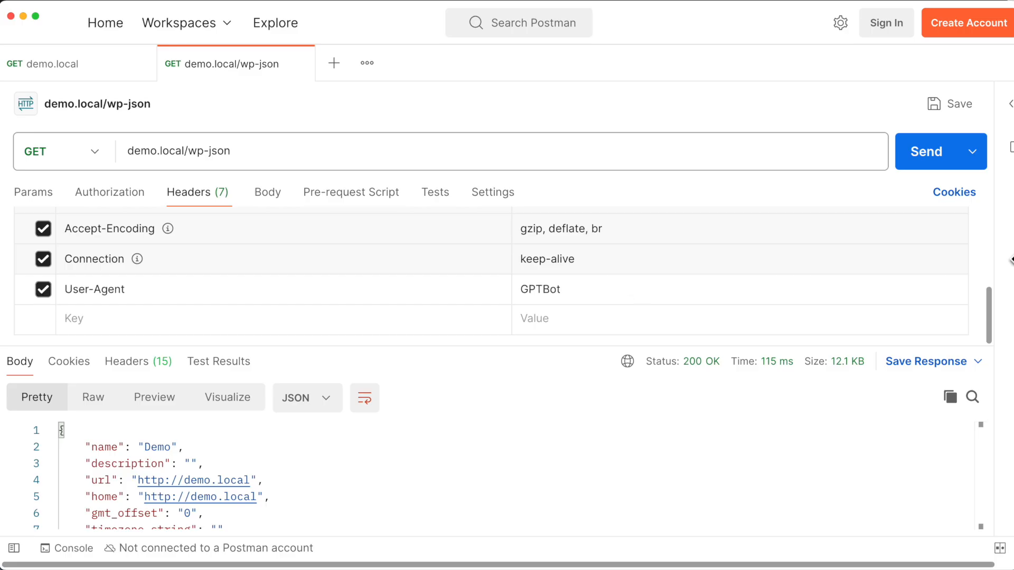
click(928, 157)
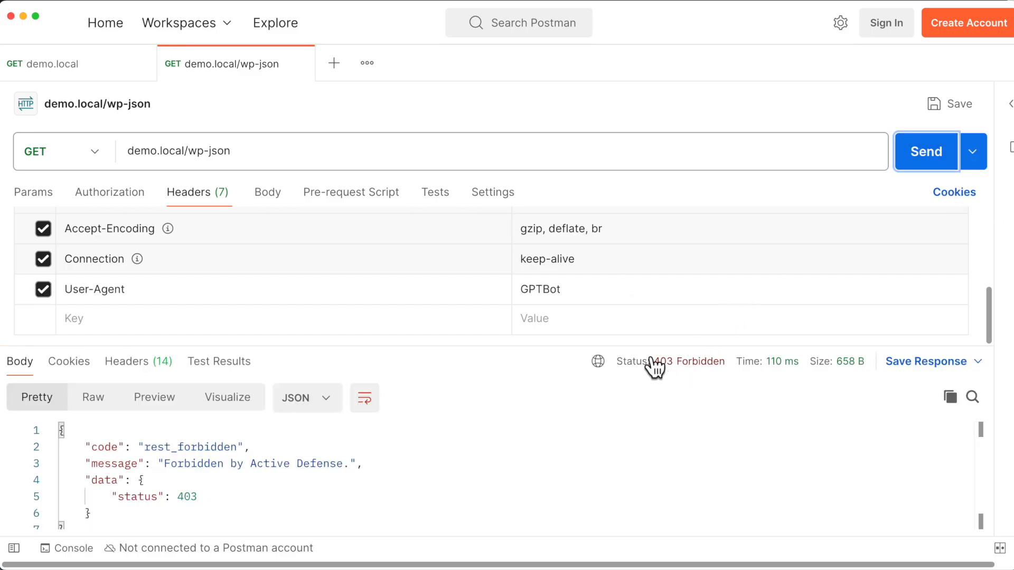
mouse_move(654, 363)
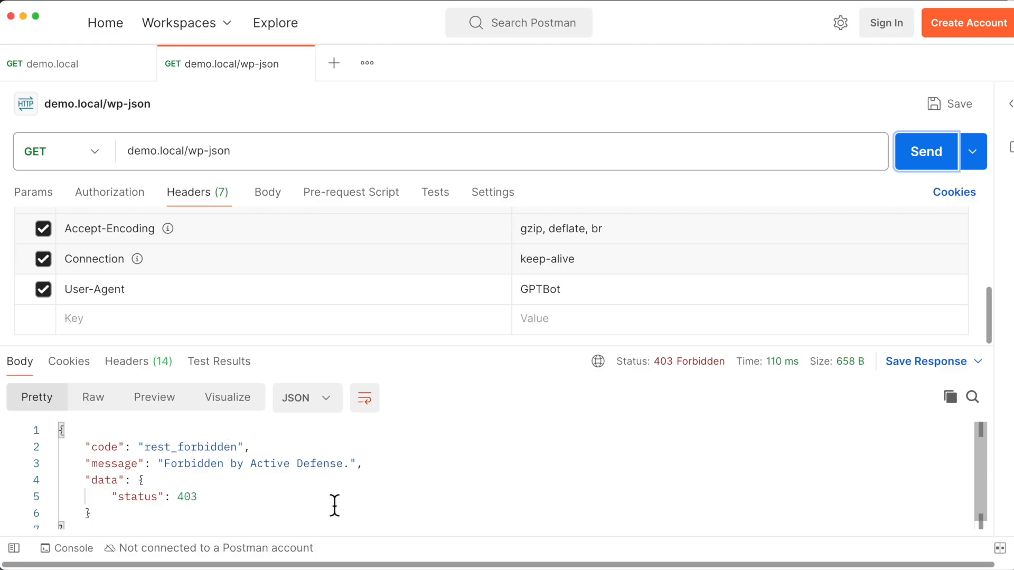
- Return to the WordPress AI Defense page, select all user agents in the Active Defense Firewall and save
click(23, 15)
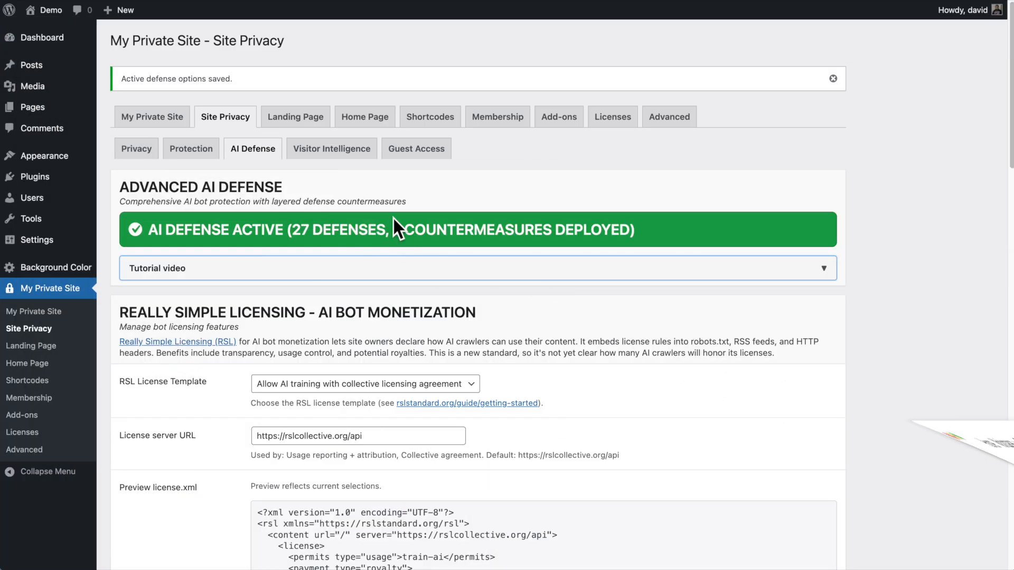
scroll(623, 346, down, 5)
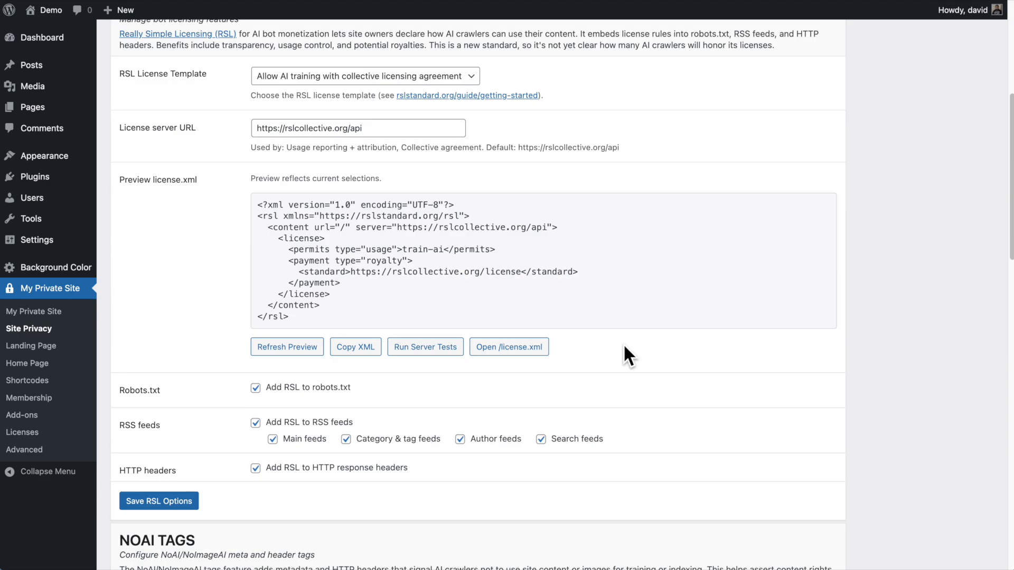
scroll(624, 347, up, 5)
scroll(685, 357, down, 18)
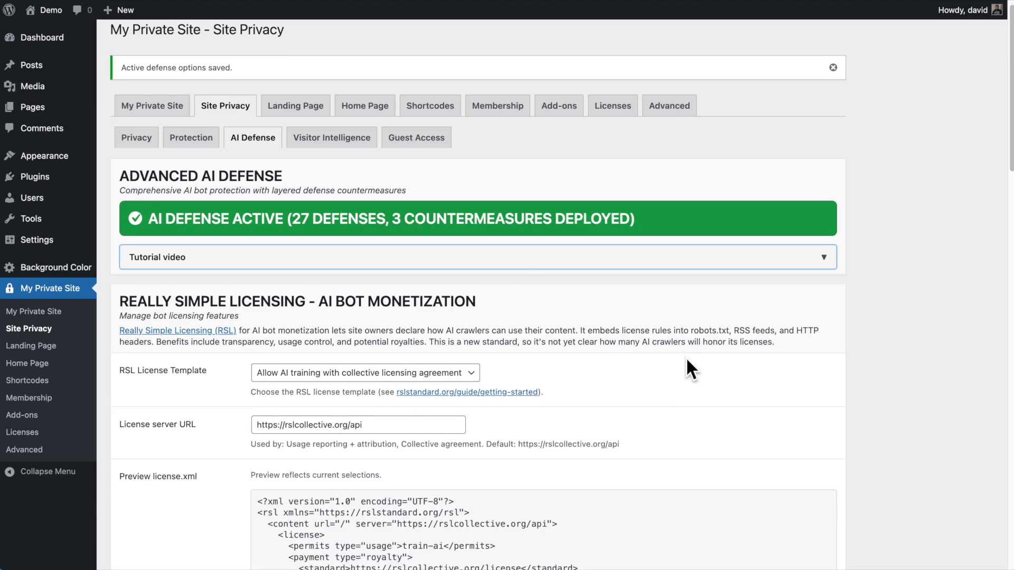
scroll(687, 360, down, 6)
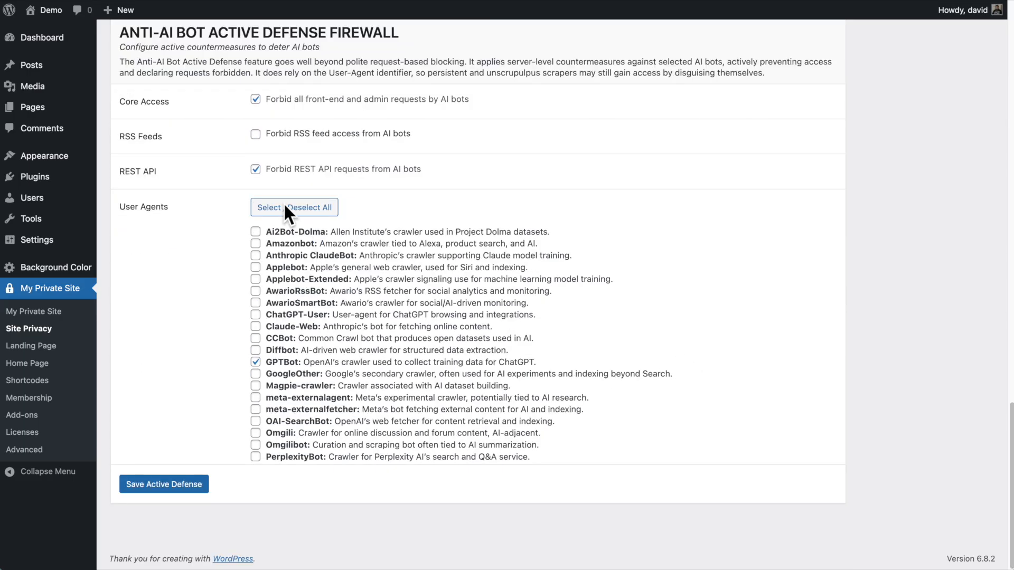
click(277, 207)
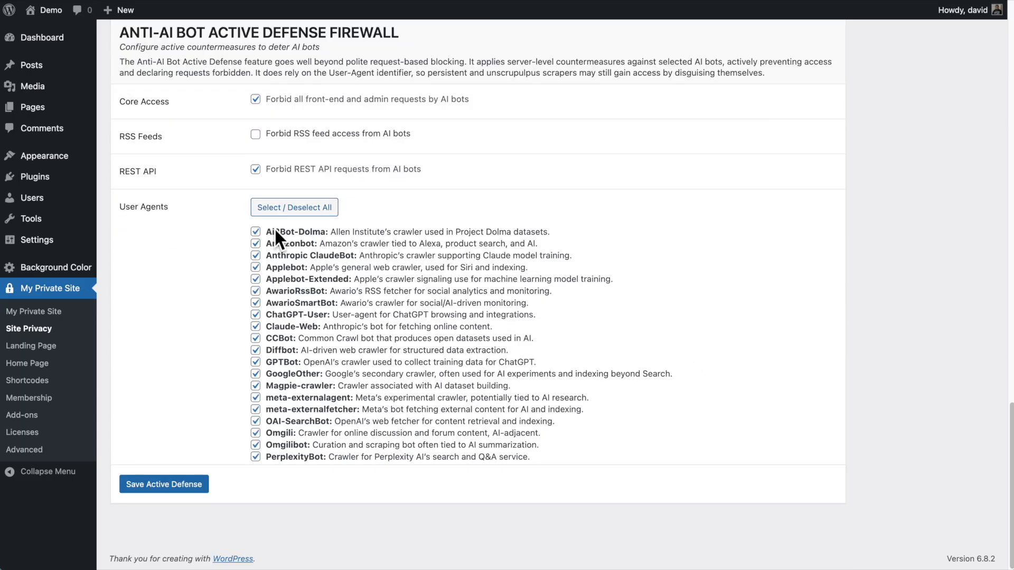
click(200, 485)
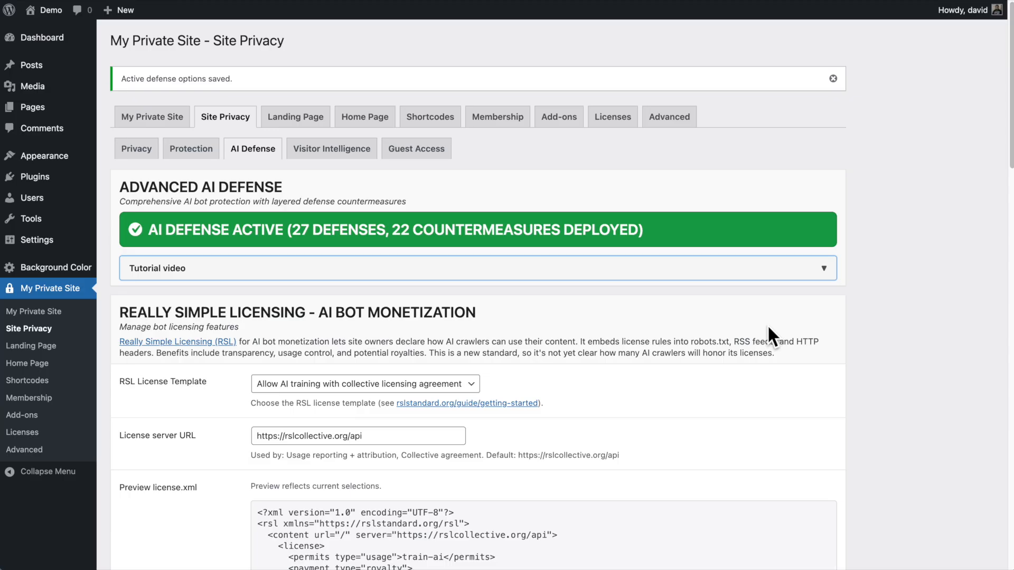
- Forbid AI bots' access to the main, category & tag, author and search RSS feeds in the firewall, and save the active defense options
scroll(767, 324, down, 15)
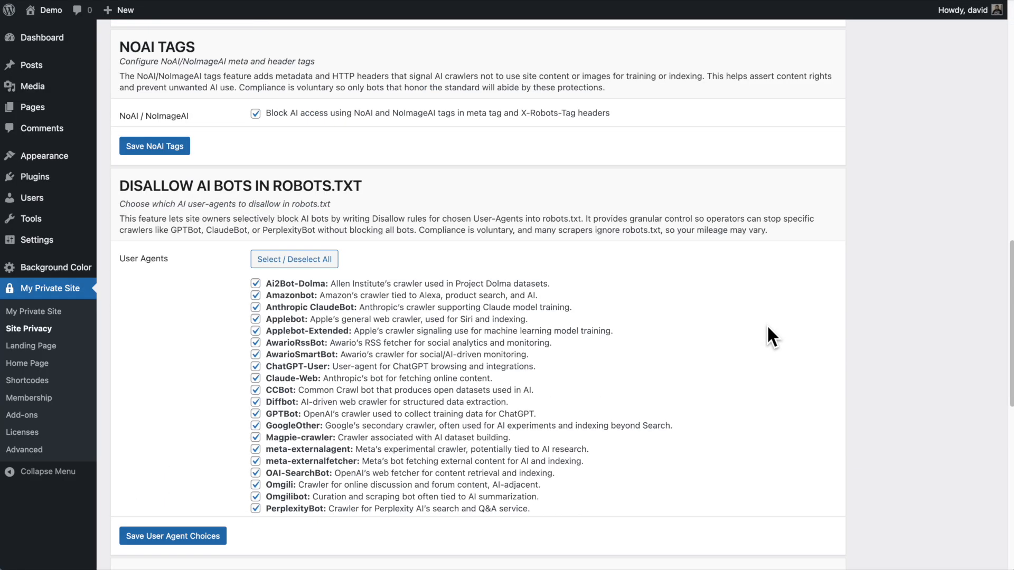
scroll(767, 327, down, 5)
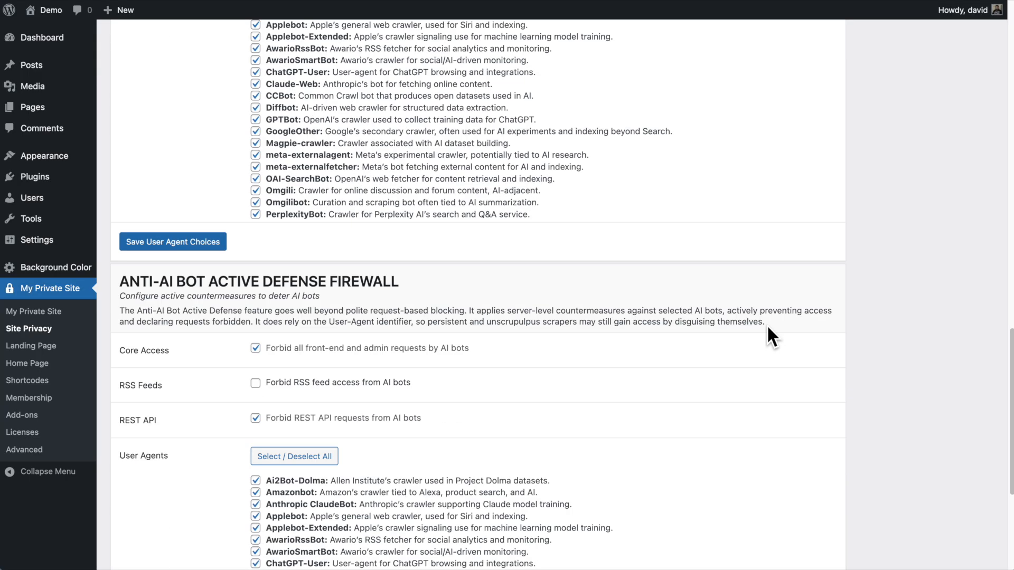
click(255, 383)
click(272, 399)
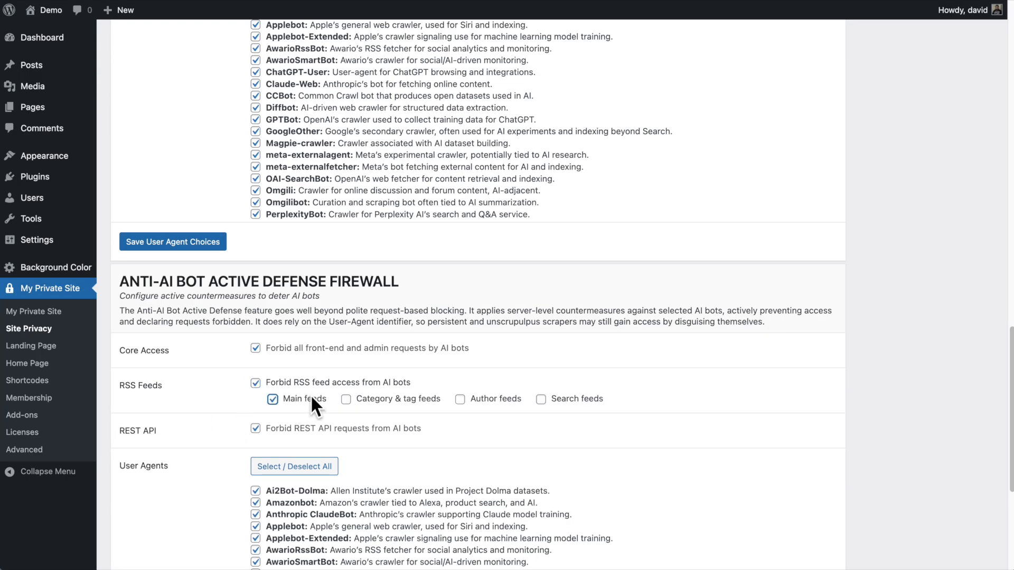
click(346, 400)
click(460, 400)
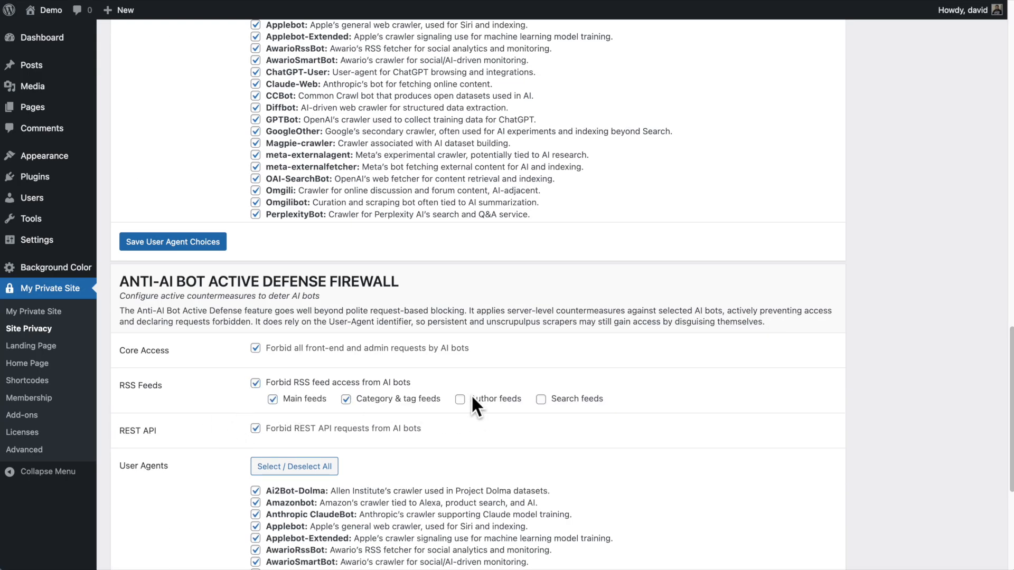
click(541, 399)
scroll(342, 458, down, 5)
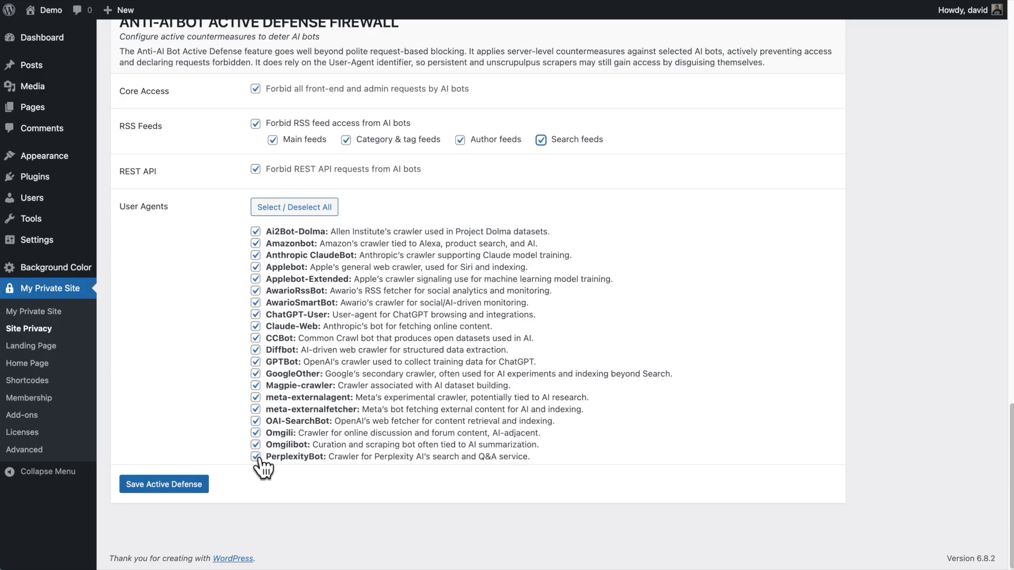
click(189, 486)
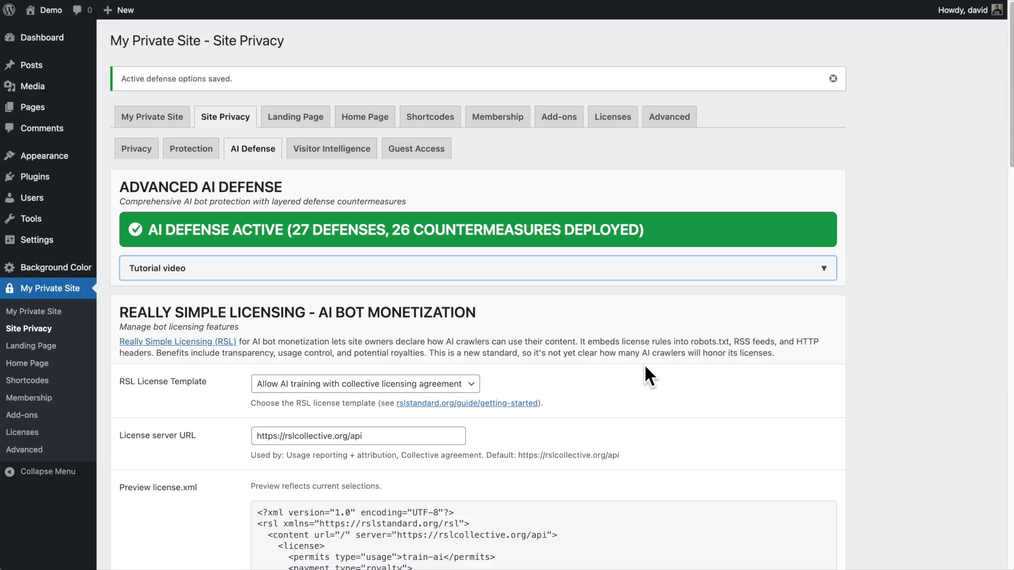